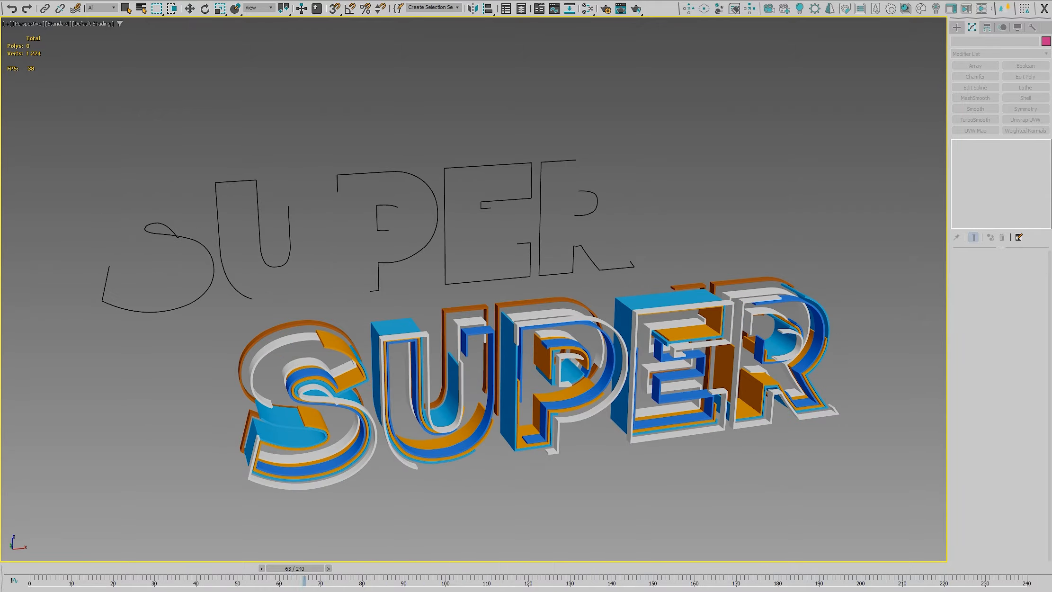
Display the edged faces of the SUPER text models and scrub the animation forward to frame 93
mouse_move(375, 508)
middle_mouse_down("alt")
mouse_move(363, 500)
mouse_move(374, 508)
mouse_move(389, 491)
middle_mouse_up("alt")
key("F4")
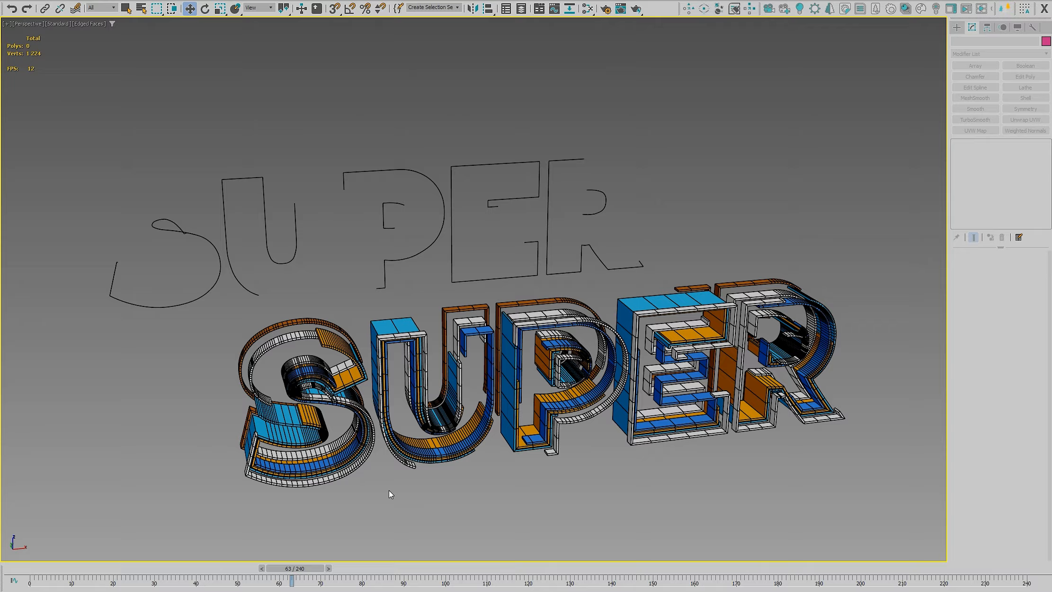
left_click_drag(309, 567, 441, 583)
key("w")
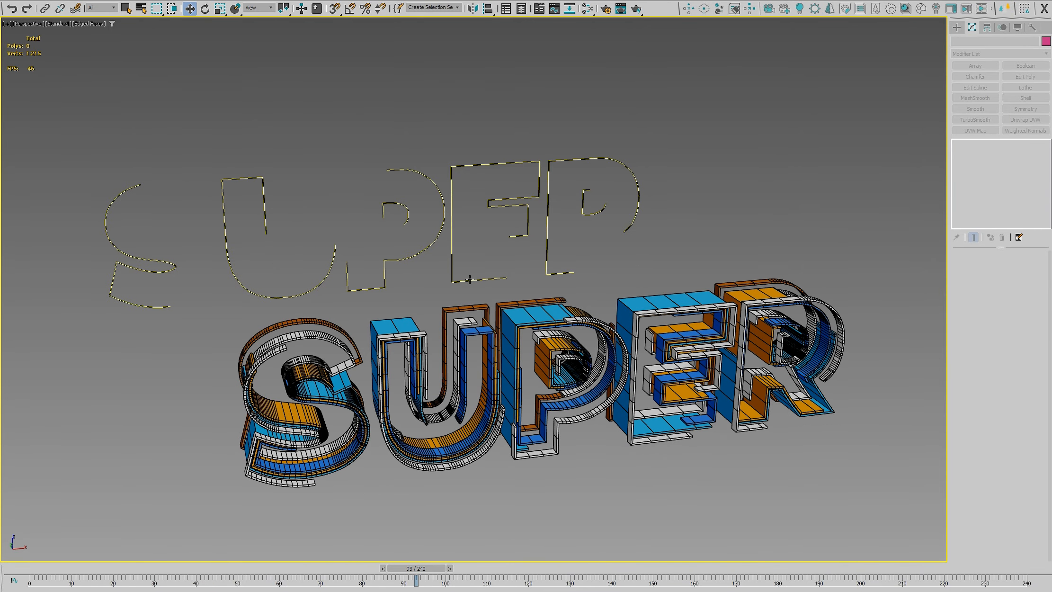
Try the ms Spline Trim Offset on the SUPER outline text, deselect it and scrub back to frame 84
left_click(470, 280)
left_click(978, 153)
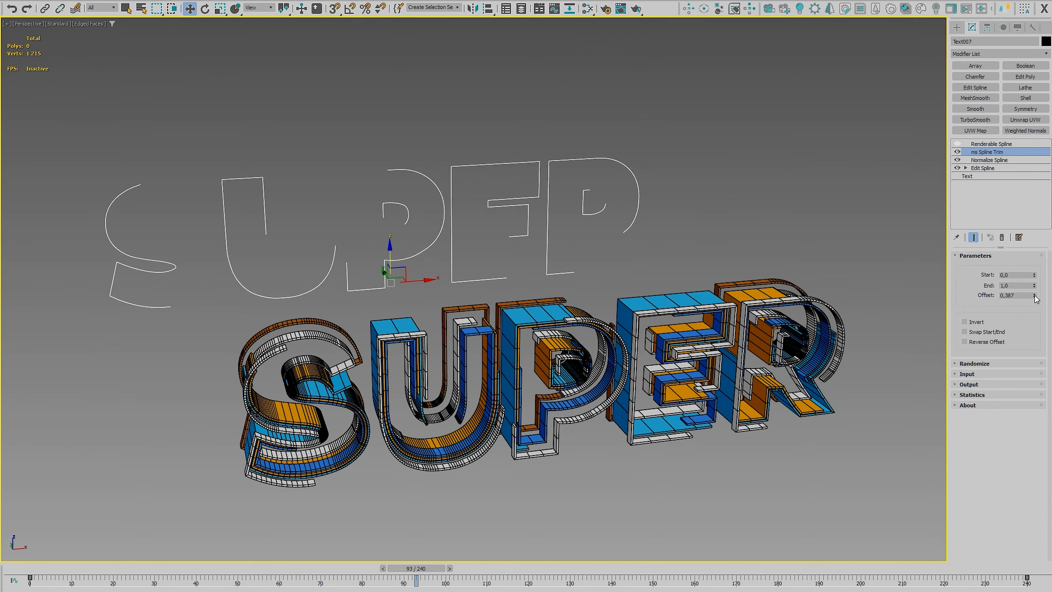
left_click_drag(1035, 296, 1034, 296)
right_click(1034, 297)
left_click(696, 495)
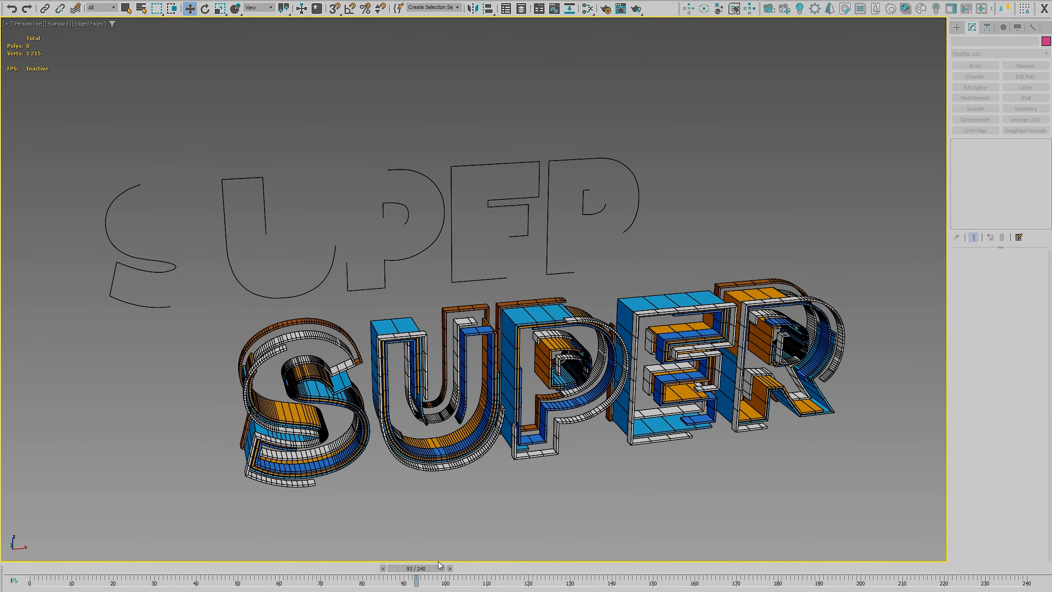
left_click_drag(441, 565, 418, 586)
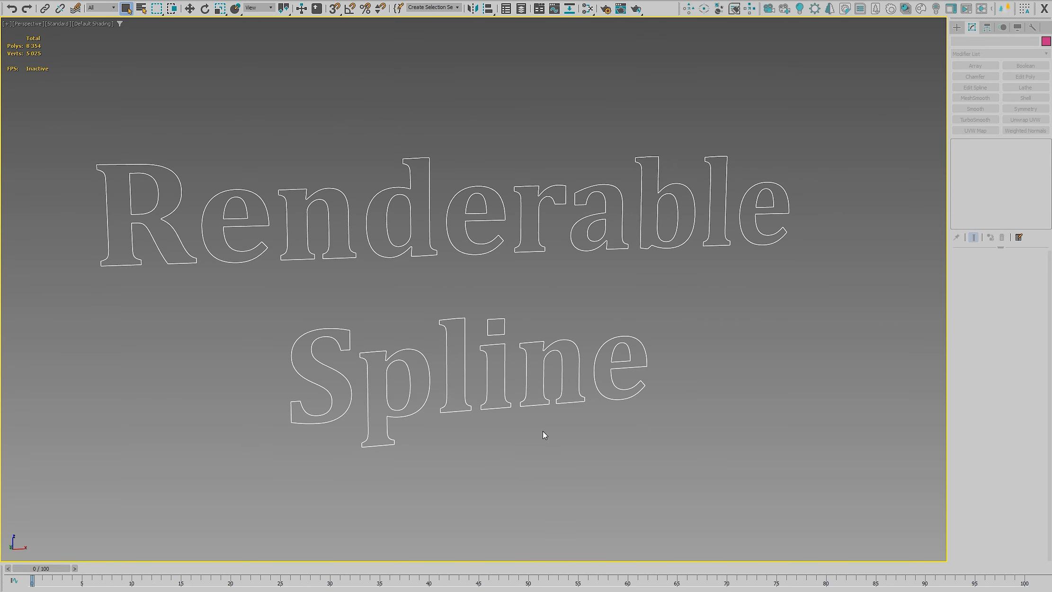
left_click(564, 401)
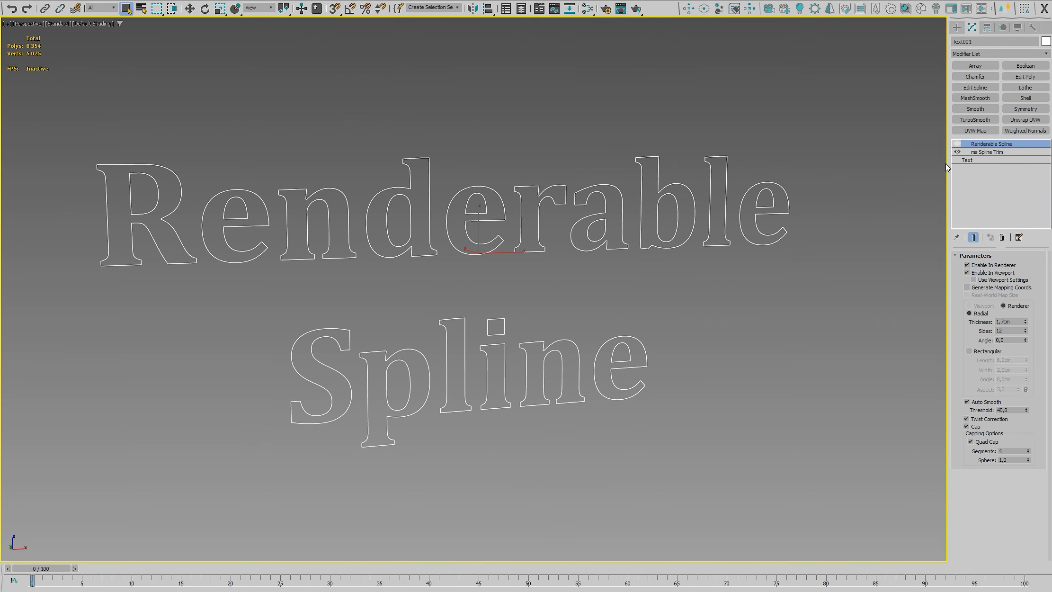
Try the ms Spline Trim End value on the "Renderable Spline" text and reopen its Renderable Spline modifier
left_click(987, 152)
mouse_move(1035, 285)
left_mouse_down()
mouse_move(1034, 252)
mouse_move(1035, 303)
mouse_move(1035, 285)
left_mouse_up()
left_click(990, 144)
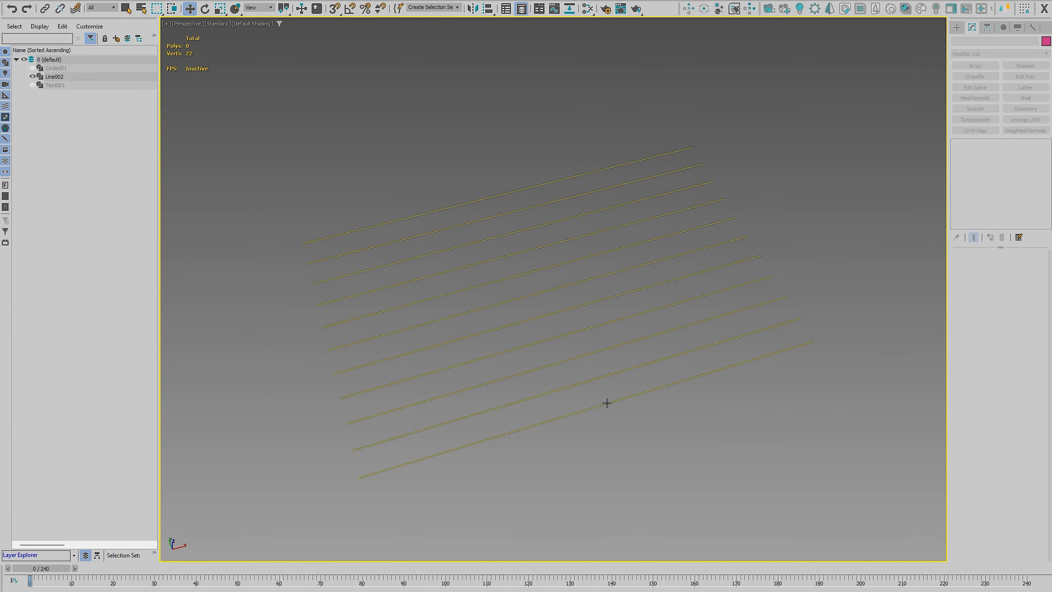
Add a Renderable Spline modifier above ms Spline Trim on the set of parallel lines
left_click(607, 404)
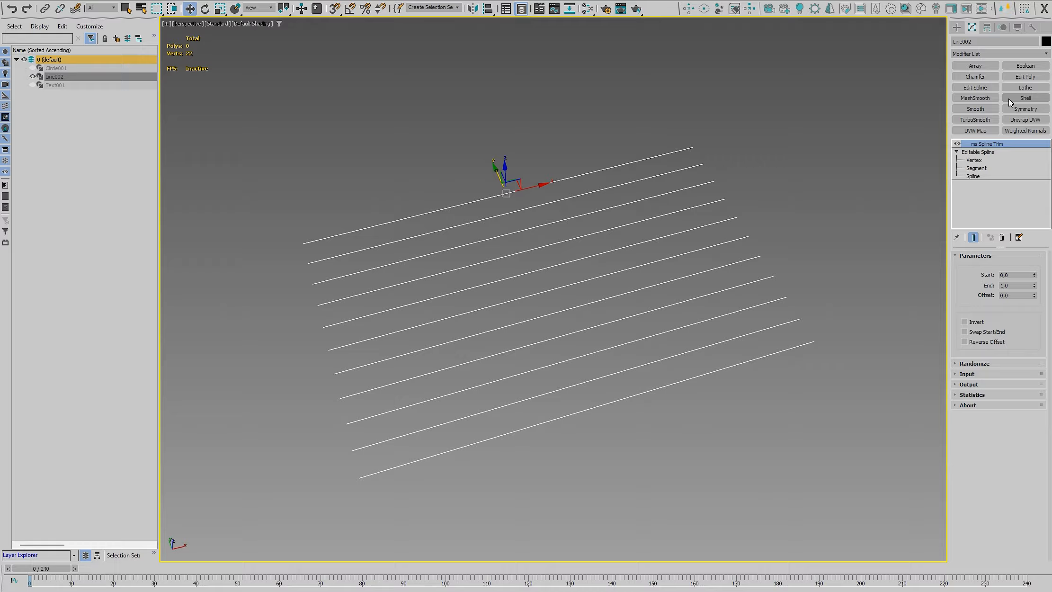
left_click(1000, 54)
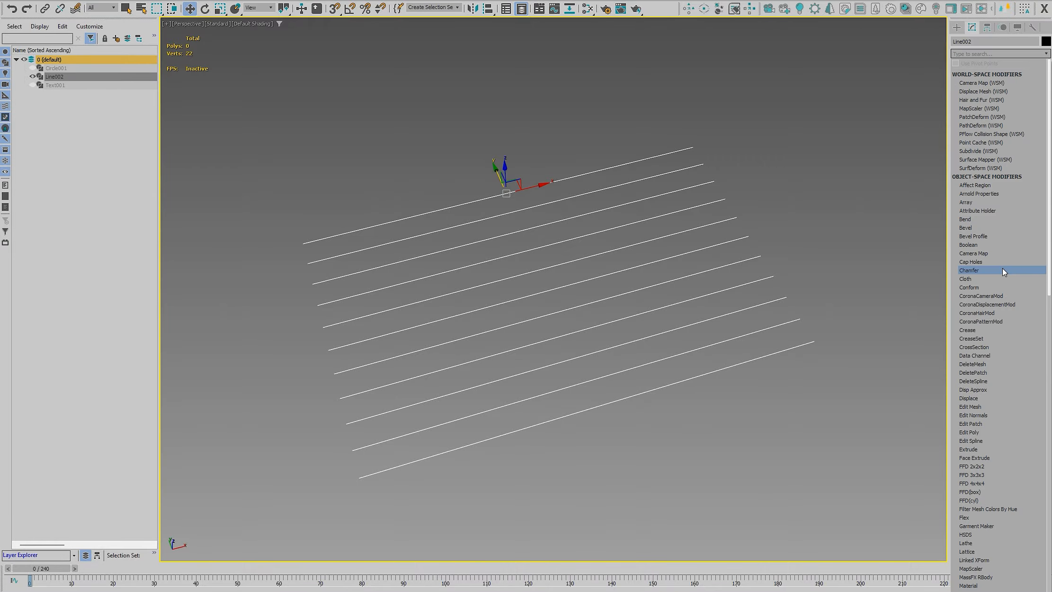
type("render")
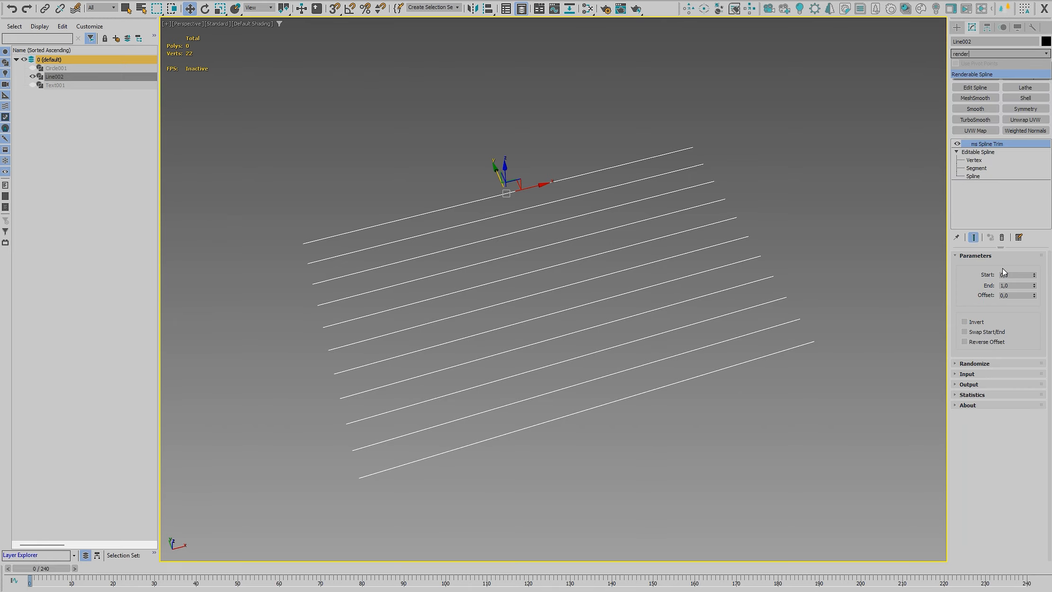
left_click(984, 75)
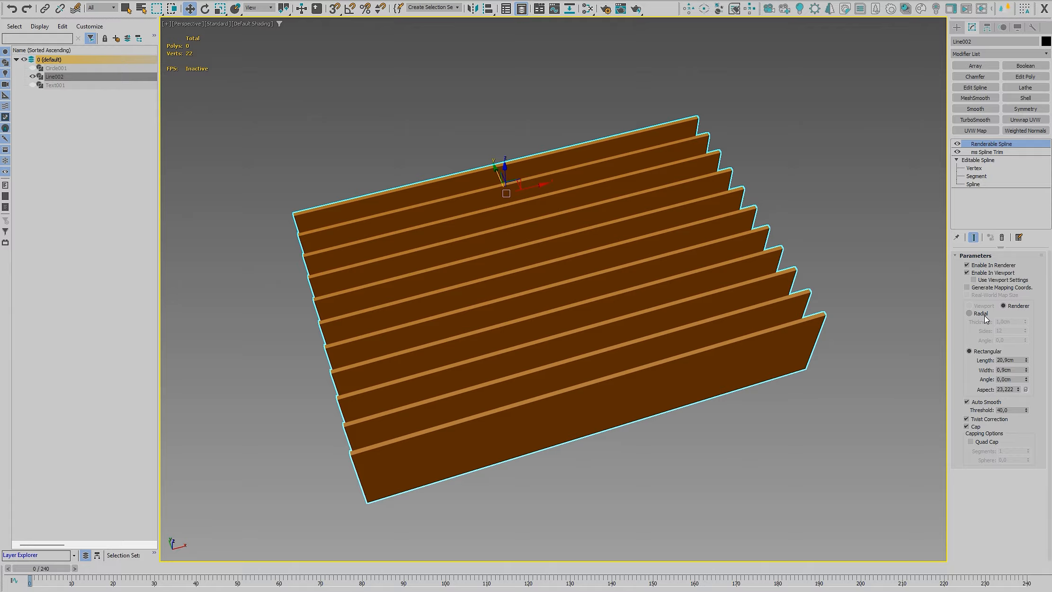
Give the lines a Radial section 2,8cm thick with Quad Cap ends of 8 segments and Sphere 1,0
left_click(970, 313)
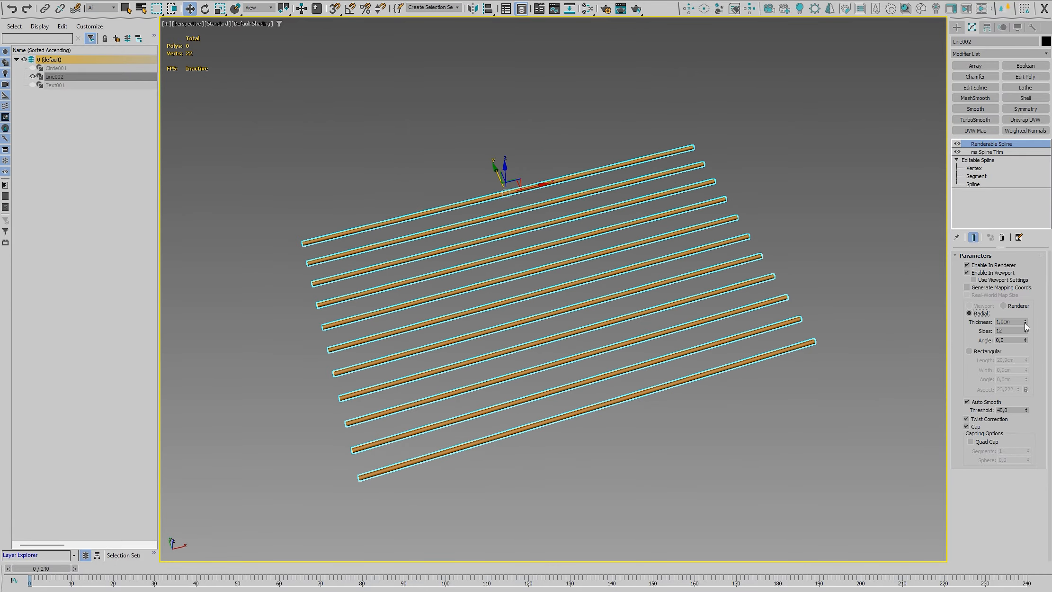
left_click_drag(1025, 322, 1025, 289)
left_click(970, 441)
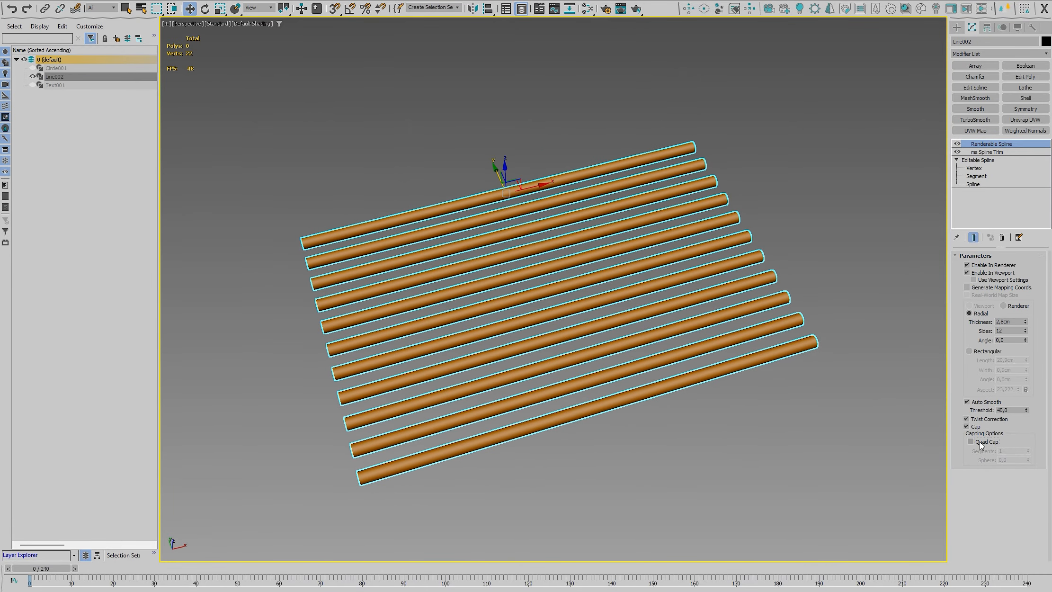
left_click_drag(1029, 460, 1027, 447)
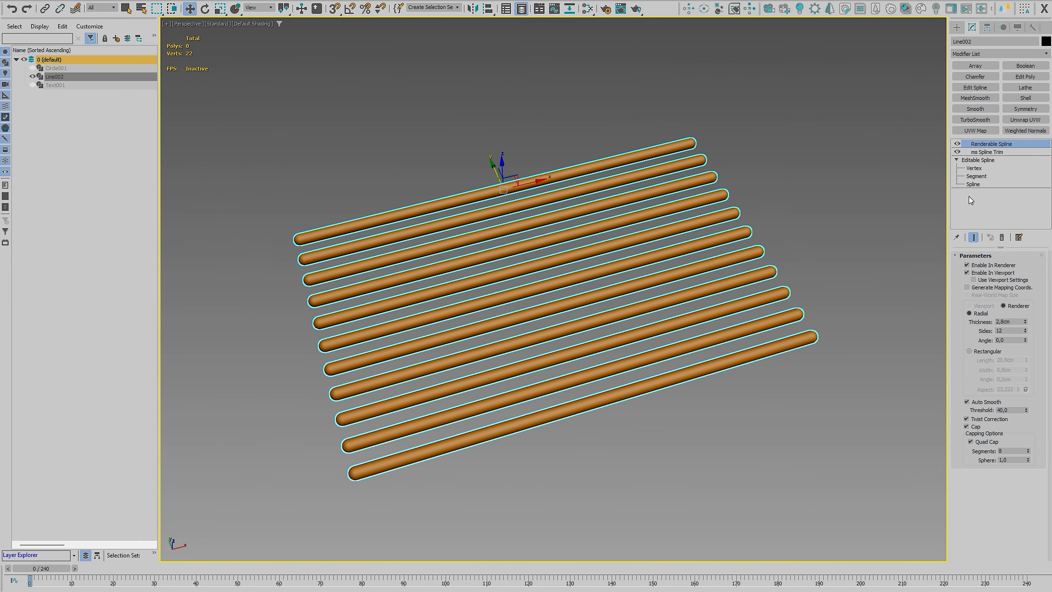
Try out the Start and End trim values of the lines, returning Start to 0 and End to 1
left_click(990, 152)
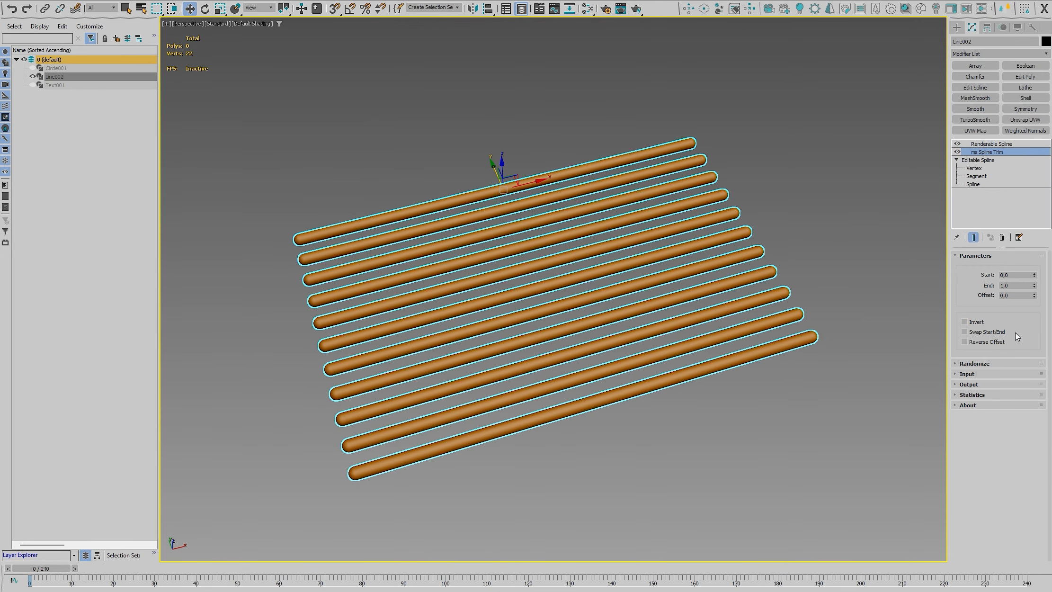
left_click_drag(1036, 274, 978, 288)
right_click(1024, 291)
right_click(1035, 276)
type("1")
key("Return")
Turn on Auto Key and animate the lines' trim End from 0 at frame 0 to 1 at frame 60
left_click(924, 591)
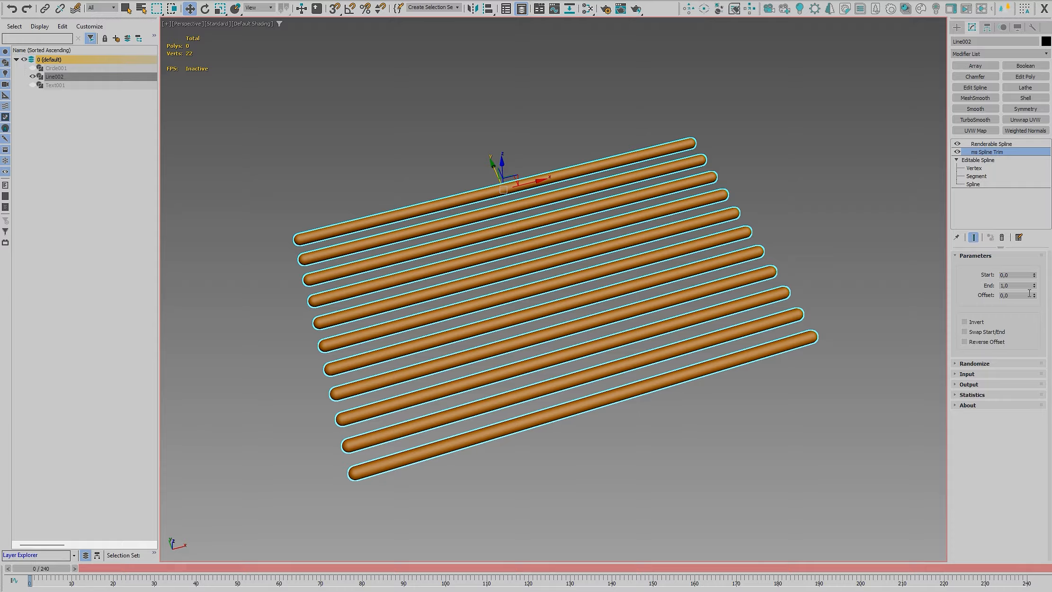
left_click_drag(1034, 287, 1018, 353)
left_click_drag(271, 568, 283, 568)
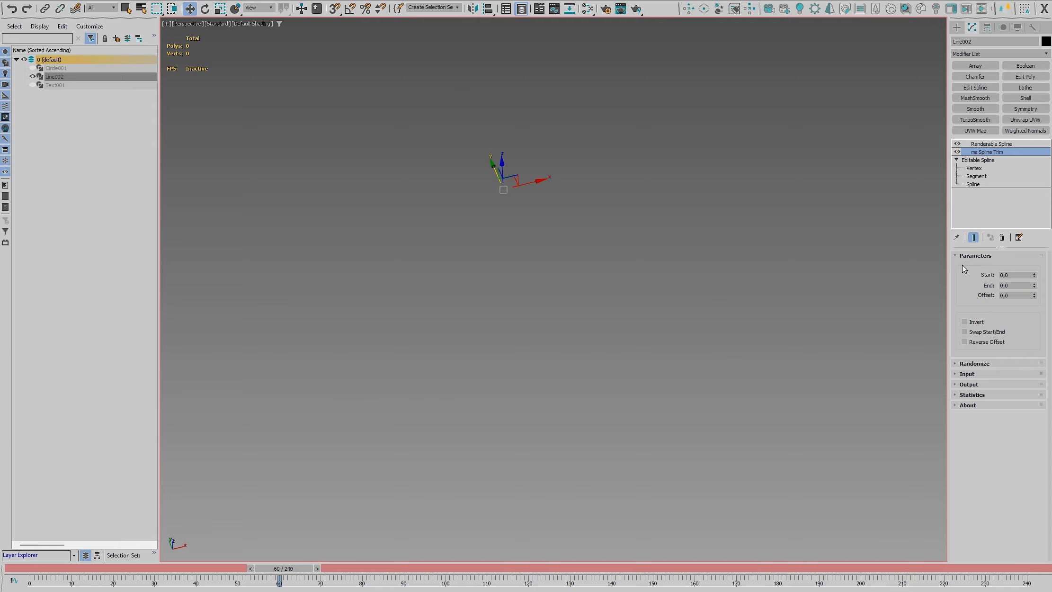
left_click_drag(1034, 286, 980, 206)
Key the trim Start at 0 on frame 51 and 1 on frame 103, and play the animation from the beginning
left_click_drag(293, 569, 255, 568)
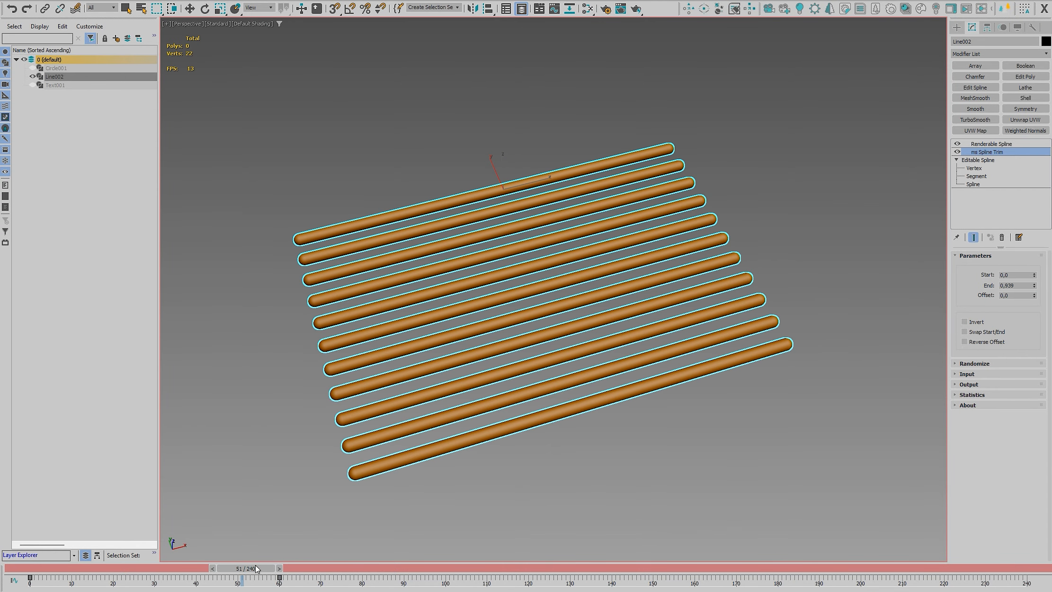
right_click(1009, 275)
left_click(967, 436)
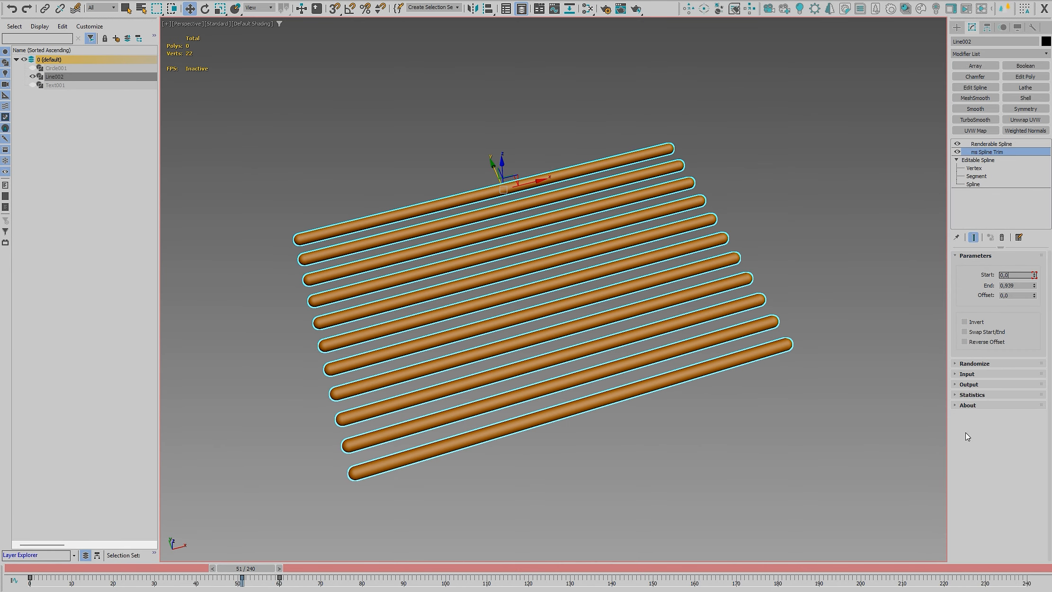
left_click_drag(354, 571, 457, 571)
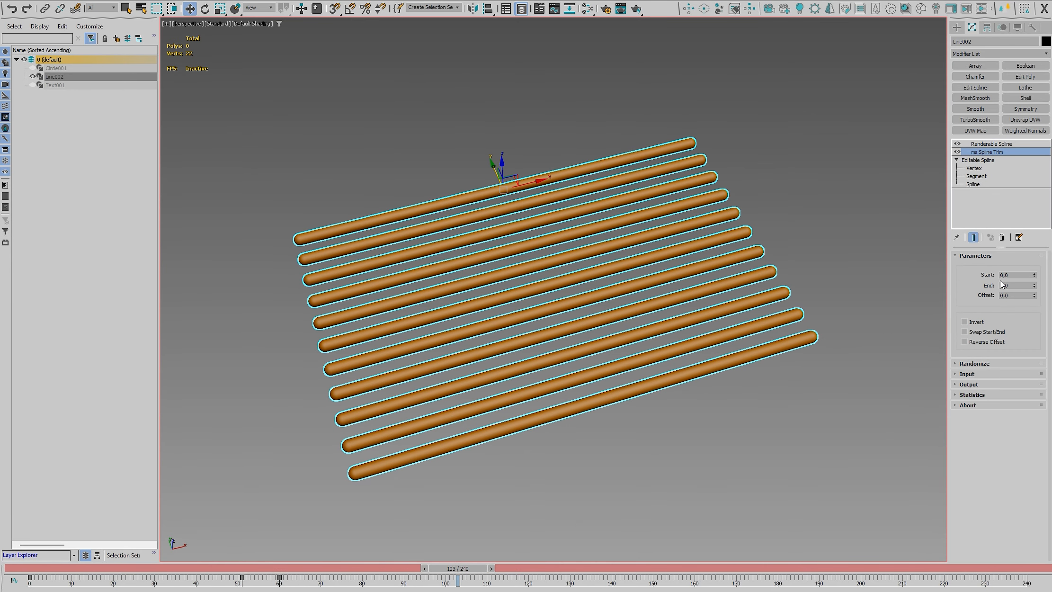
double_click(1011, 275)
type("1")
key("Return")
key("Home")
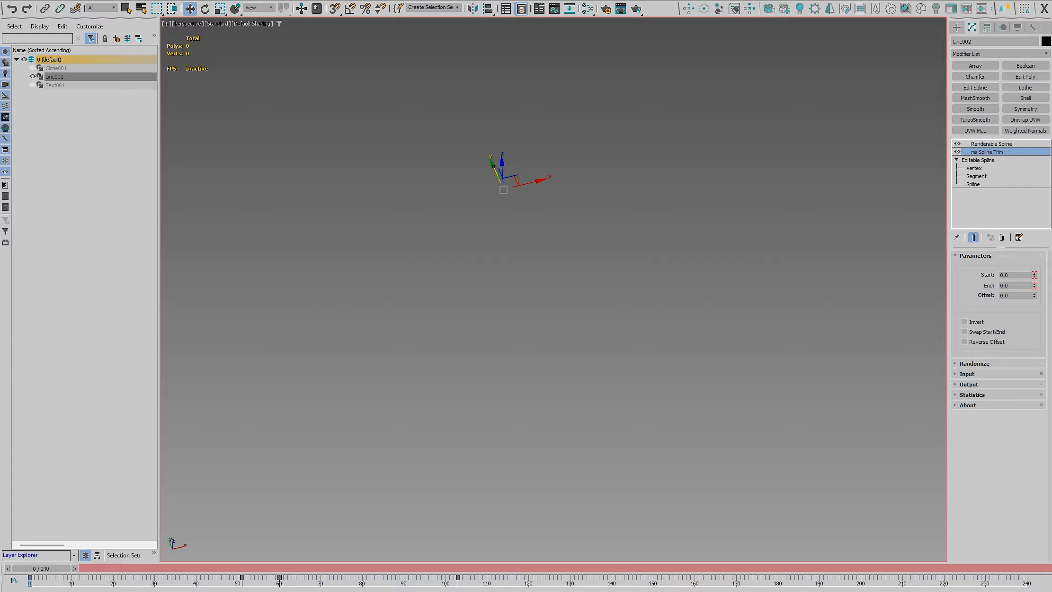
key("slash")
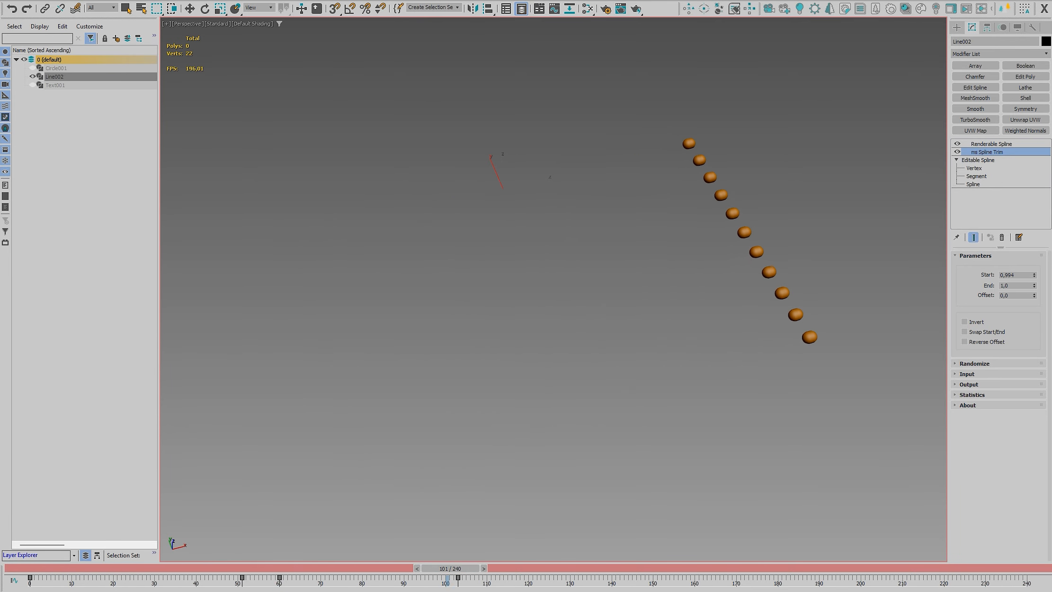
Animate the trim Offset from 0 at frame 0 to 1 at frame 103 and turn off Auto Key
left_click_drag(526, 580, 24, 578)
double_click(1022, 297)
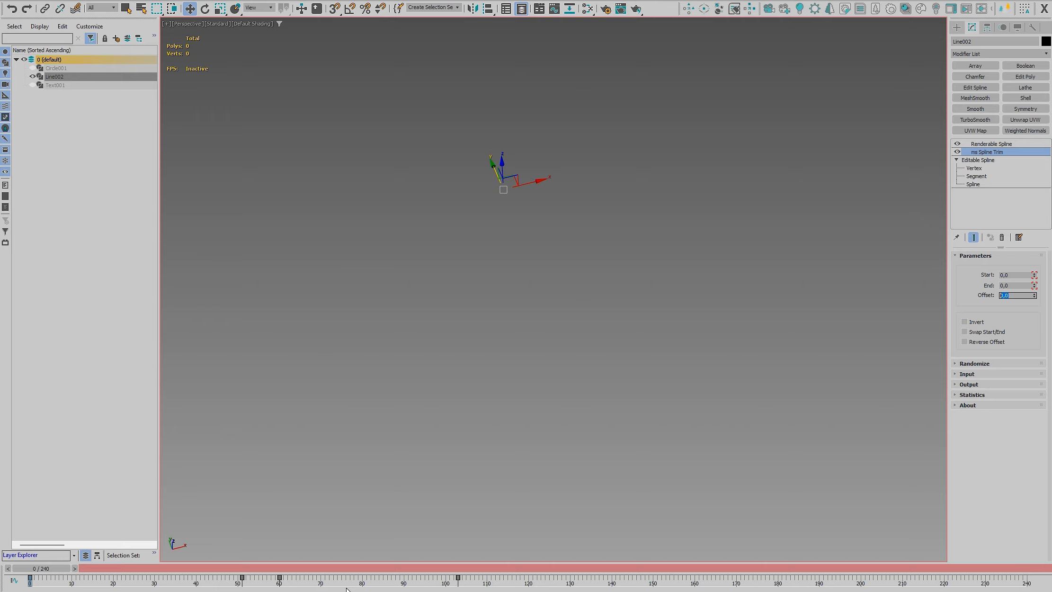
left_click_drag(437, 567, 457, 569)
left_click(1009, 297)
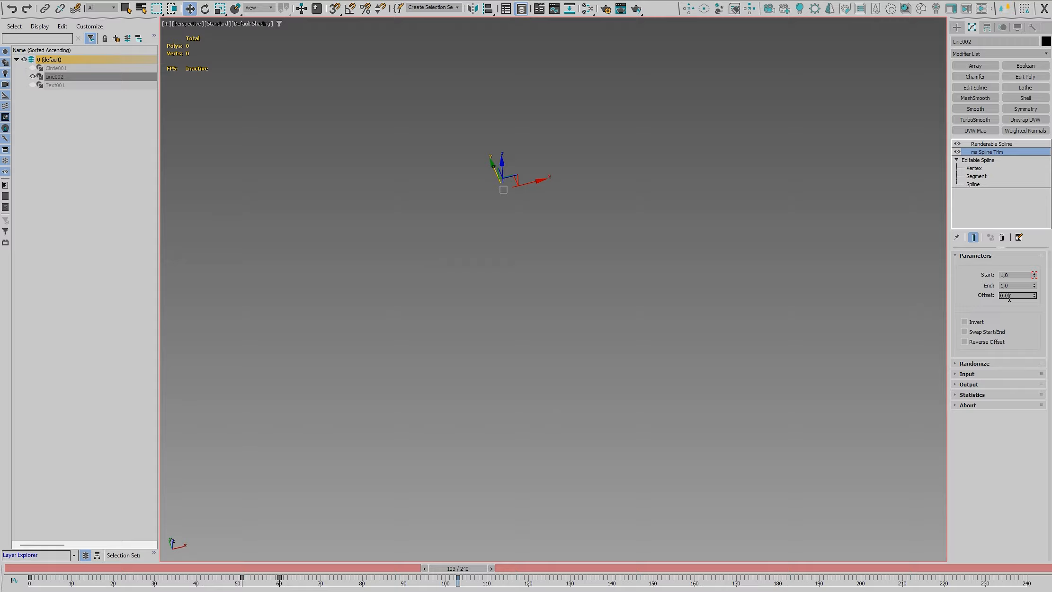
type("1")
key("Return")
key("n")
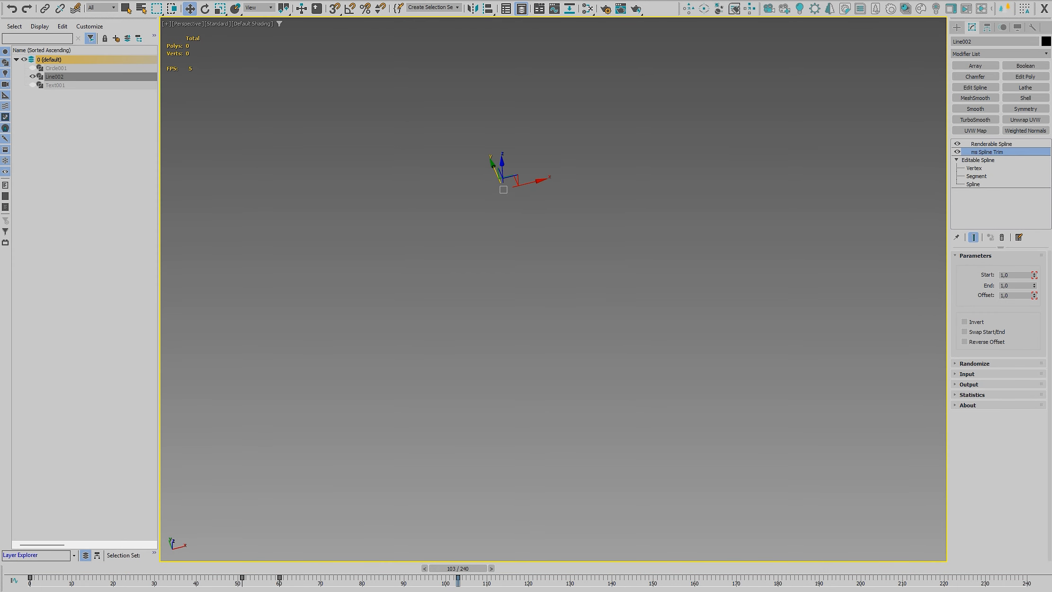
Play the trim animation from the start and preview the Invert option around frames 51 to 61, turning it off again
key("Home")
key("slash")
key("w")
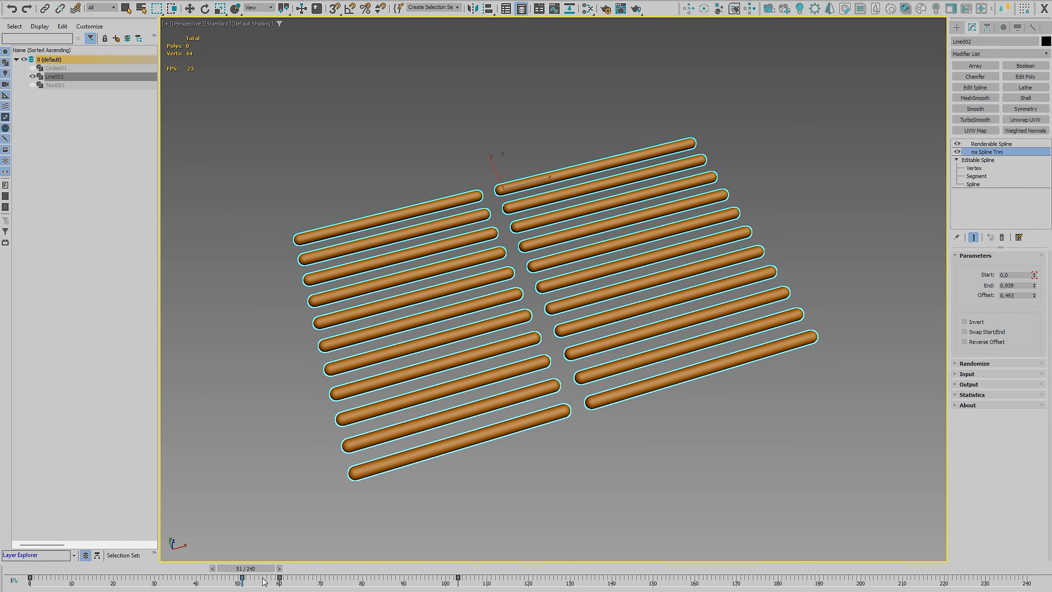
left_click(965, 322)
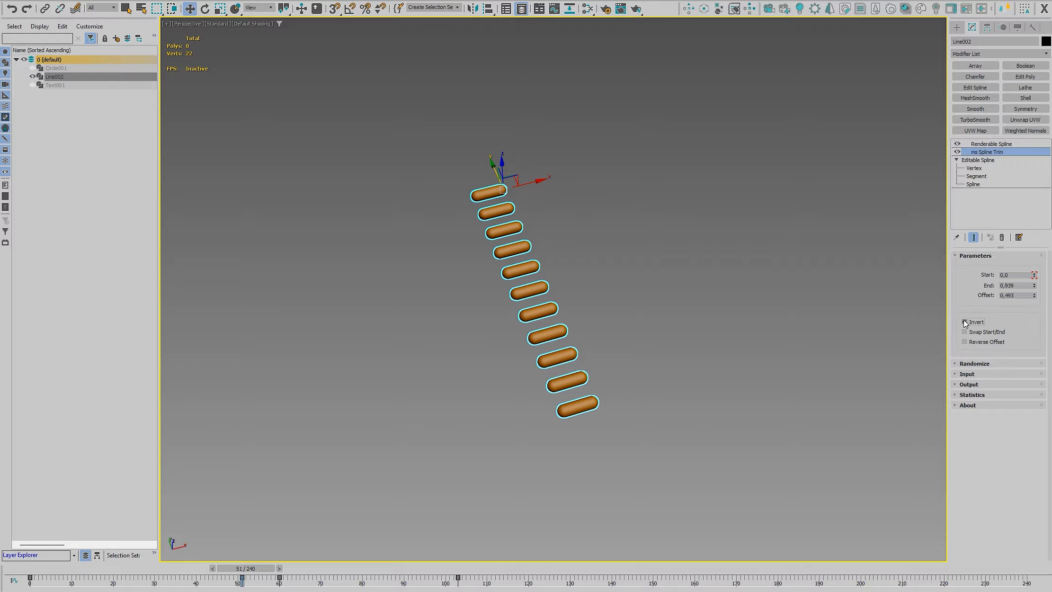
left_click_drag(255, 570, 297, 579)
left_click(965, 322)
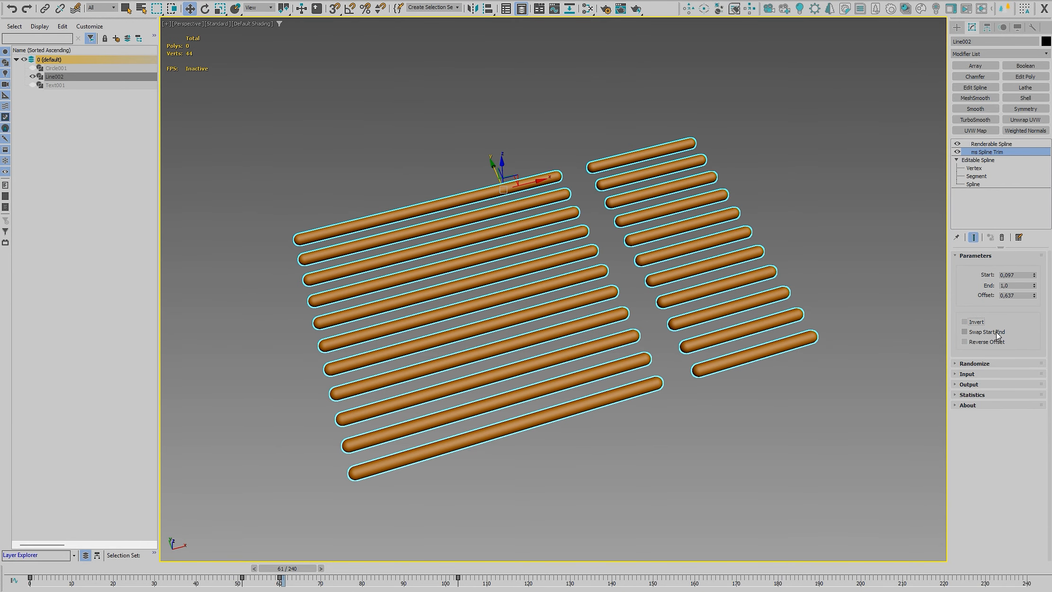
Enable Swap Start/End and Reverse Offset on the trim, play the animation and return to frame 0
left_click(965, 332)
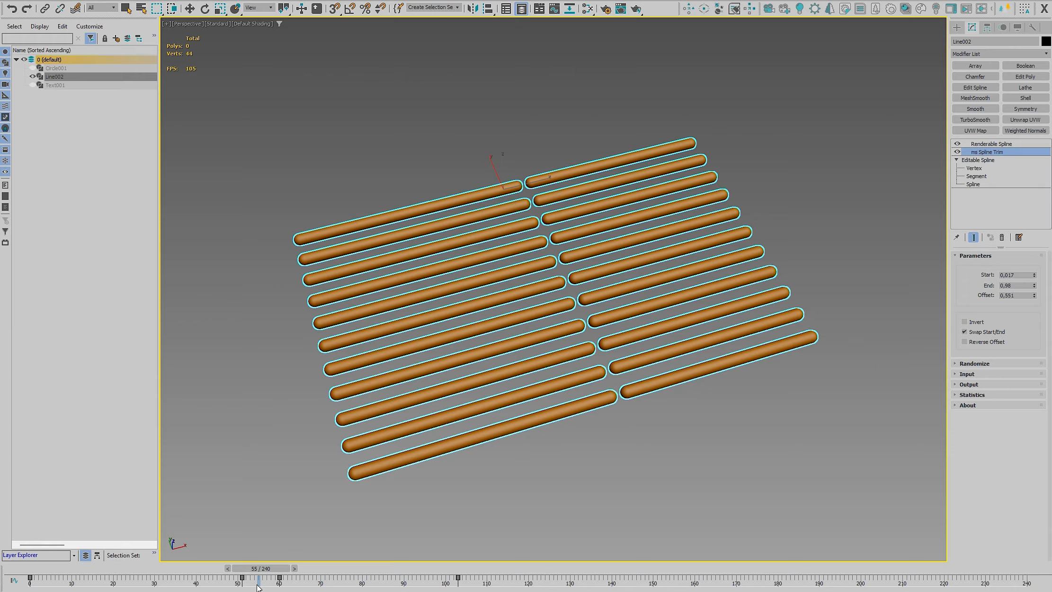
left_click(964, 342)
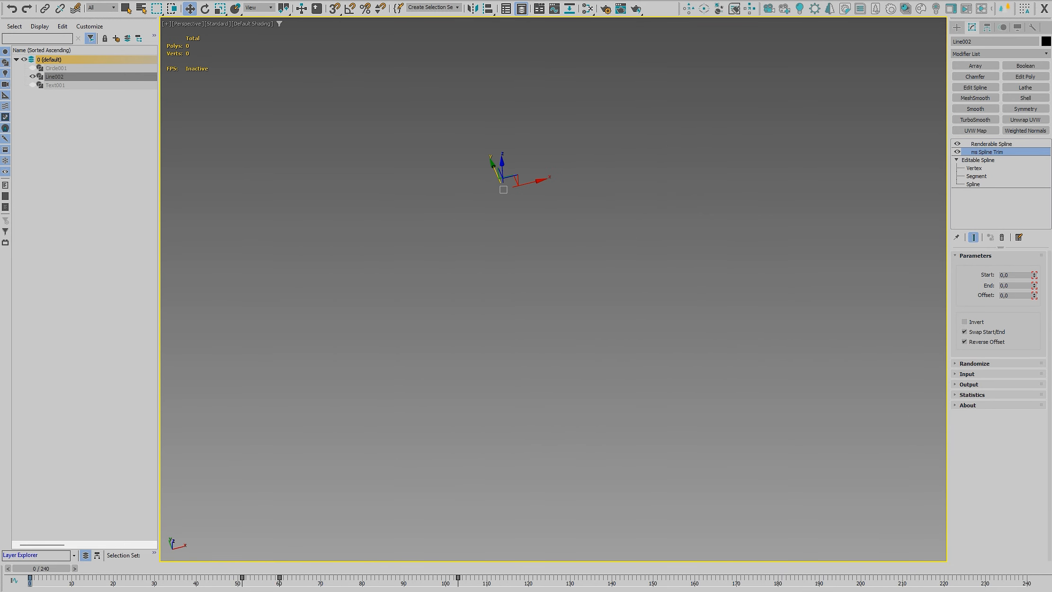
key("slash")
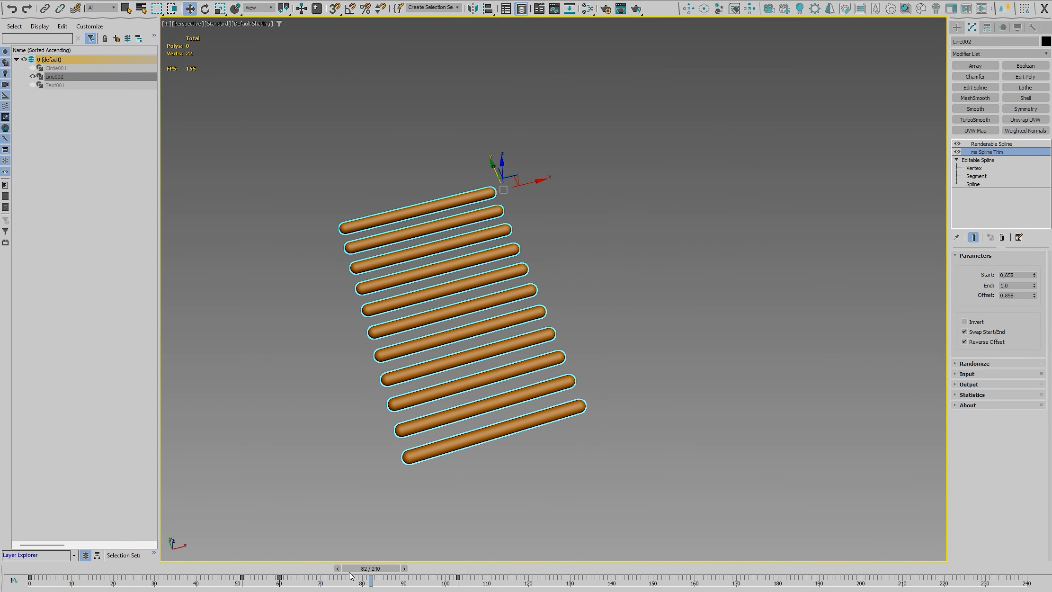
left_click_drag(365, 568, 29, 573)
Turn on Randomize Start in the ms Spline Trim modifier of the parallel lines
left_click(992, 144)
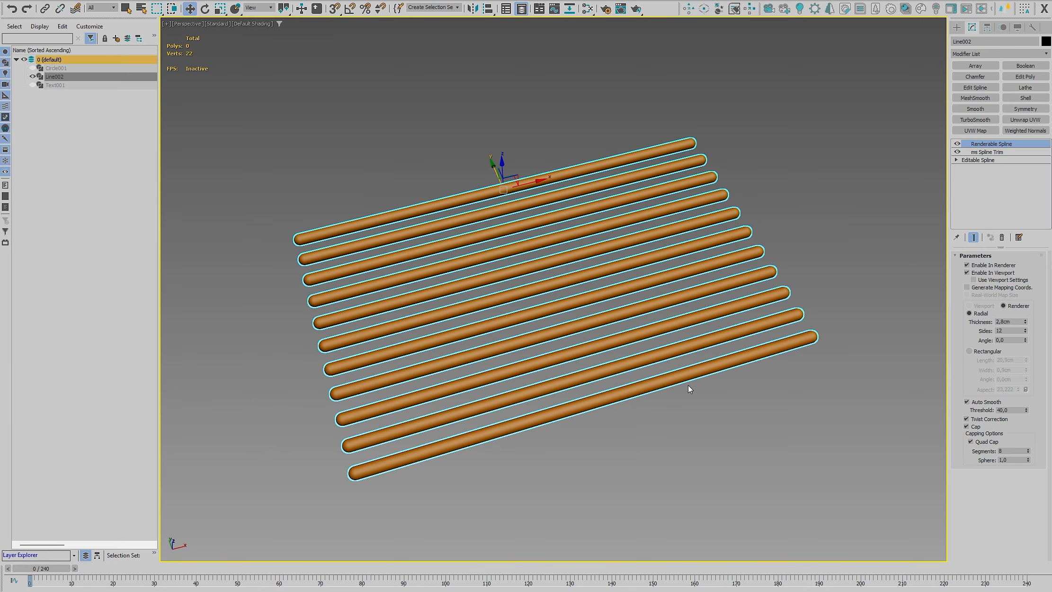
left_click(987, 152)
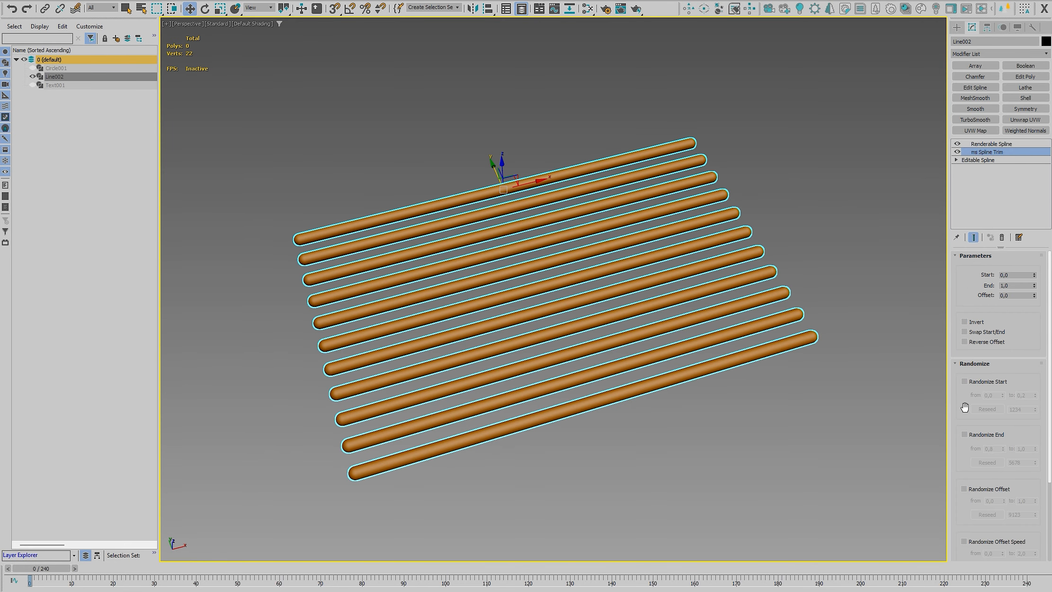
left_click_drag(963, 408, 962, 367)
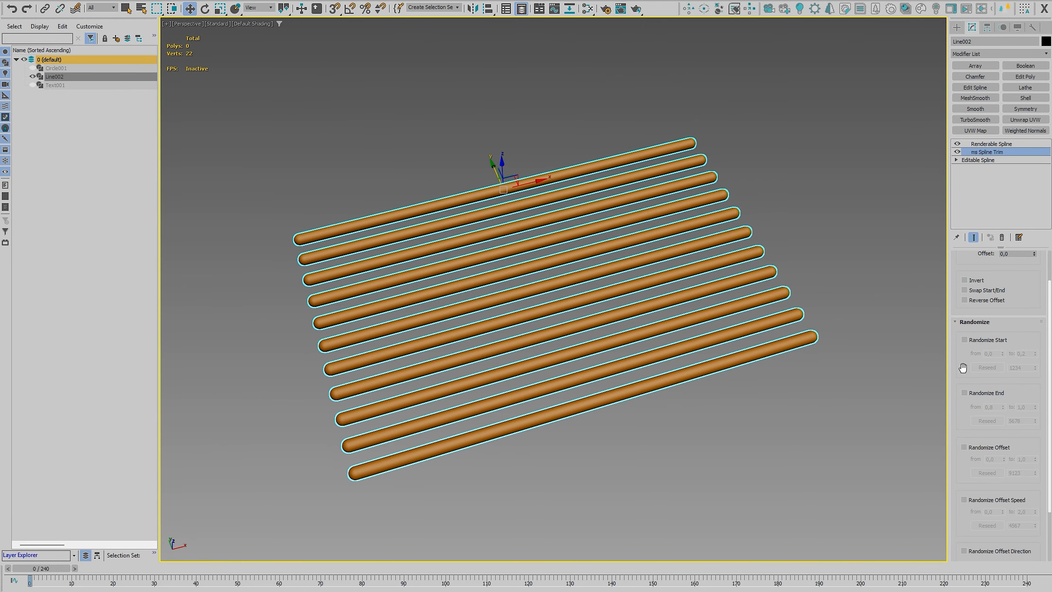
scroll(971, 360, "up", 1)
left_click(974, 354)
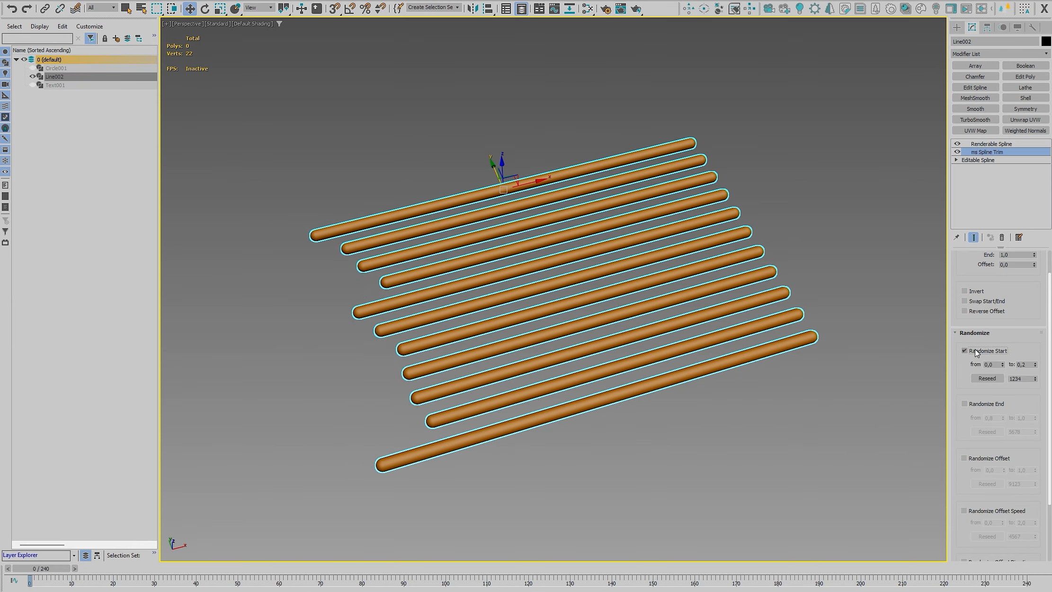
Reseed the random start of the parallel lines and turn on Randomize End with a lower limit of 0.74
left_click(992, 380)
left_click(990, 378)
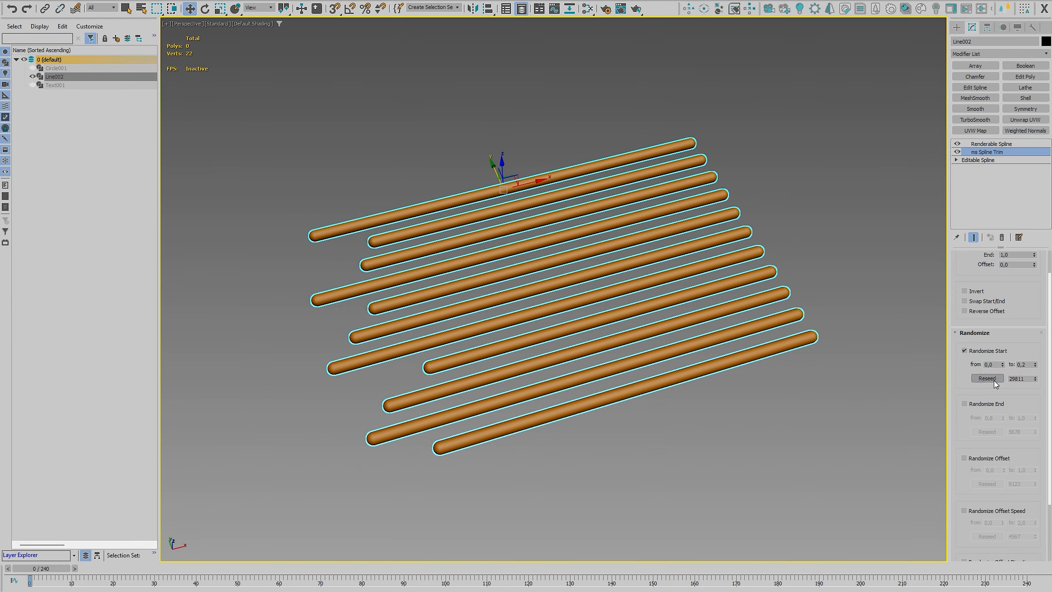
left_click(986, 406)
left_click_drag(1004, 418, 1004, 422)
left_click_drag(971, 391, 959, 421)
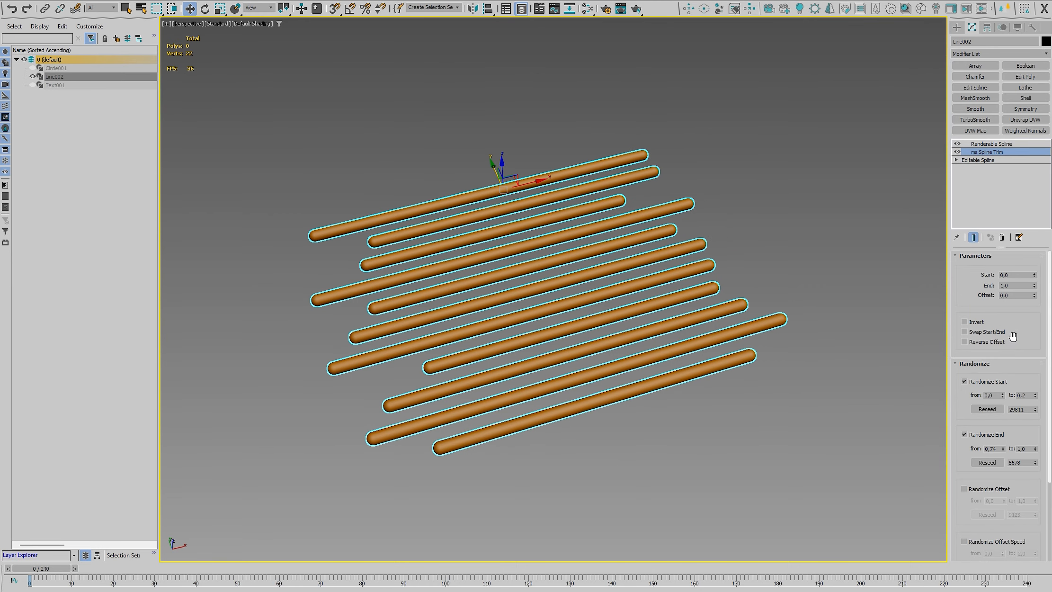
With Auto Key on, set the trim Offset to 1 at frame 80, turn Auto Key off and play the animation from frame 0
key("n")
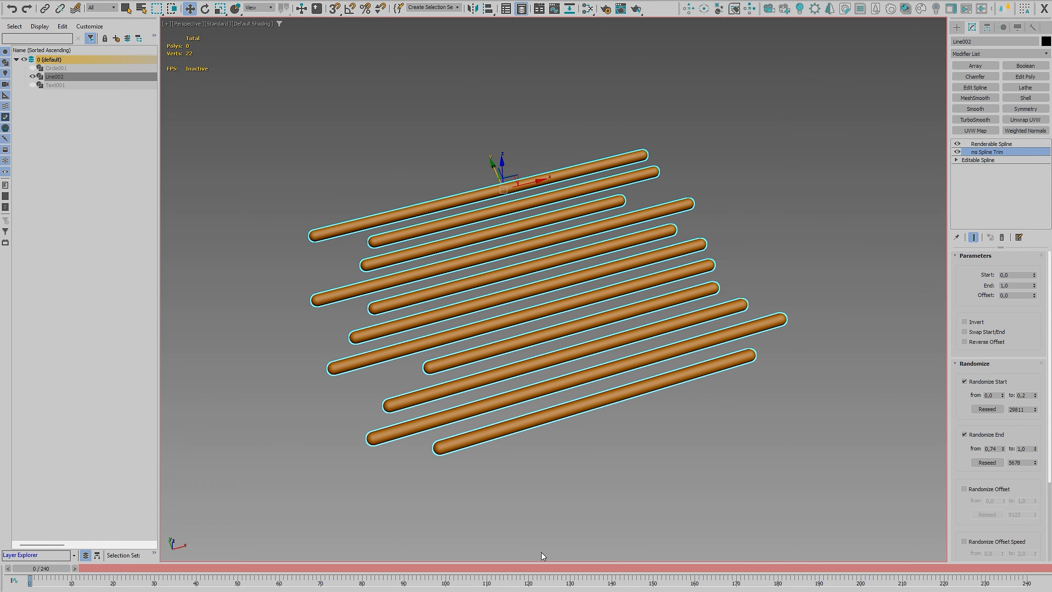
left_click_drag(320, 573, 363, 568)
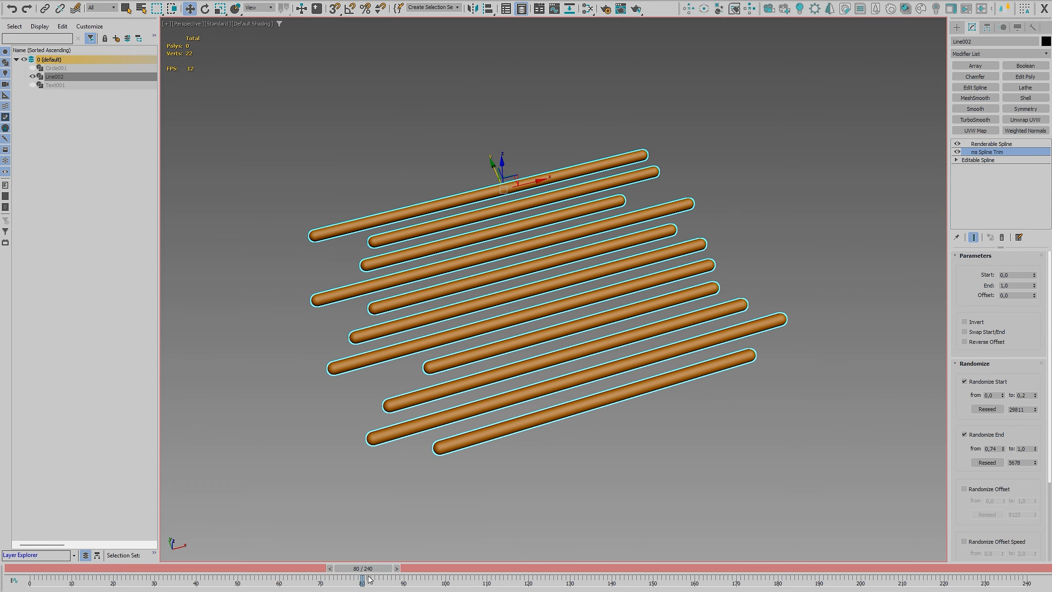
left_click_drag(1021, 296, 973, 298)
type("1")
key("Return")
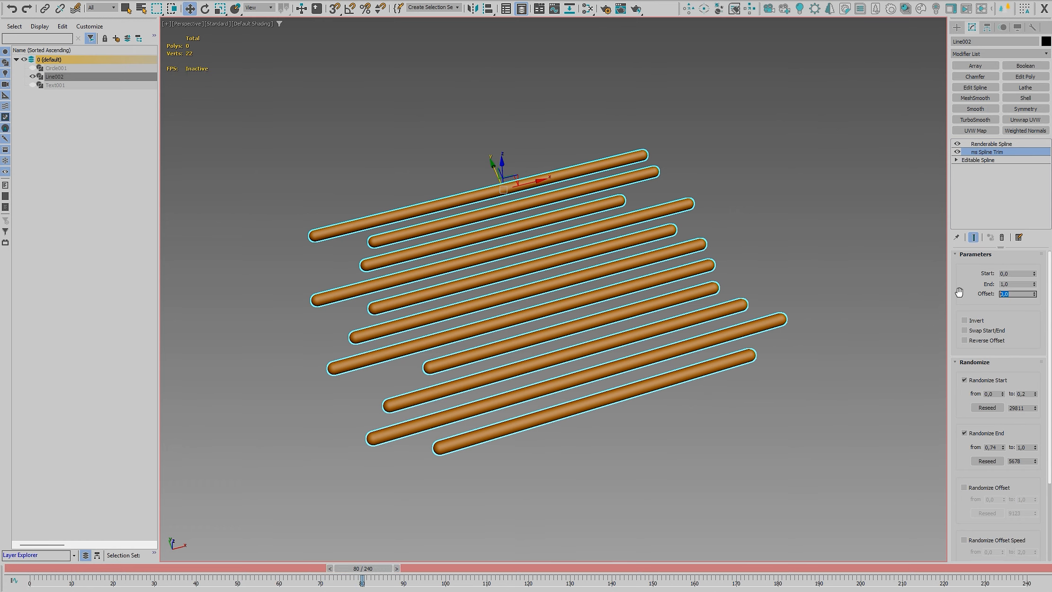
key("n")
key("Home")
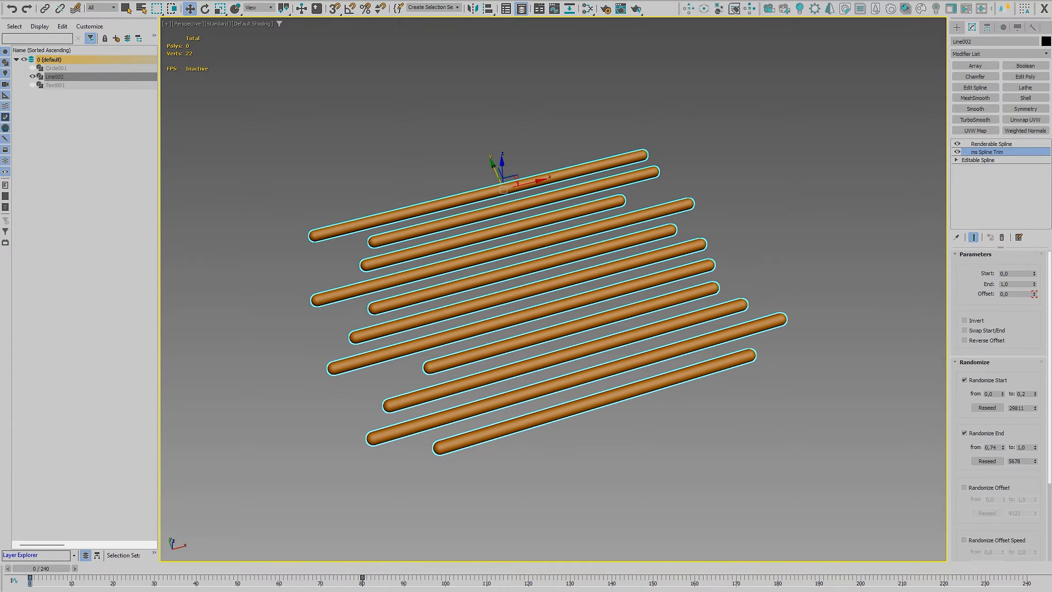
key("slash")
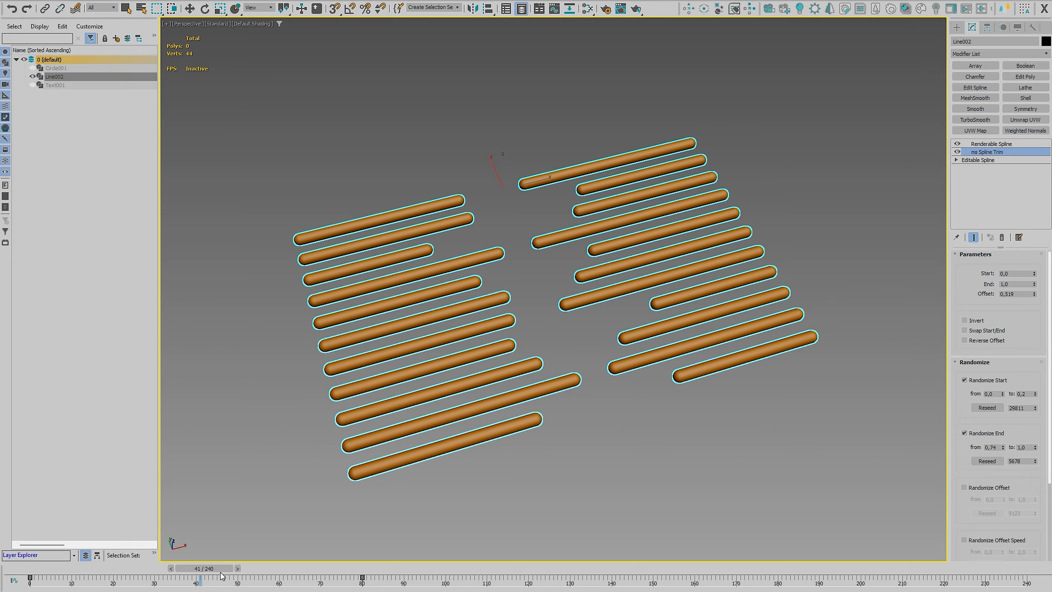
Preview Randomize Offset by playing the animation from frame 0, and turn the option off again
left_click_drag(976, 448, 977, 345)
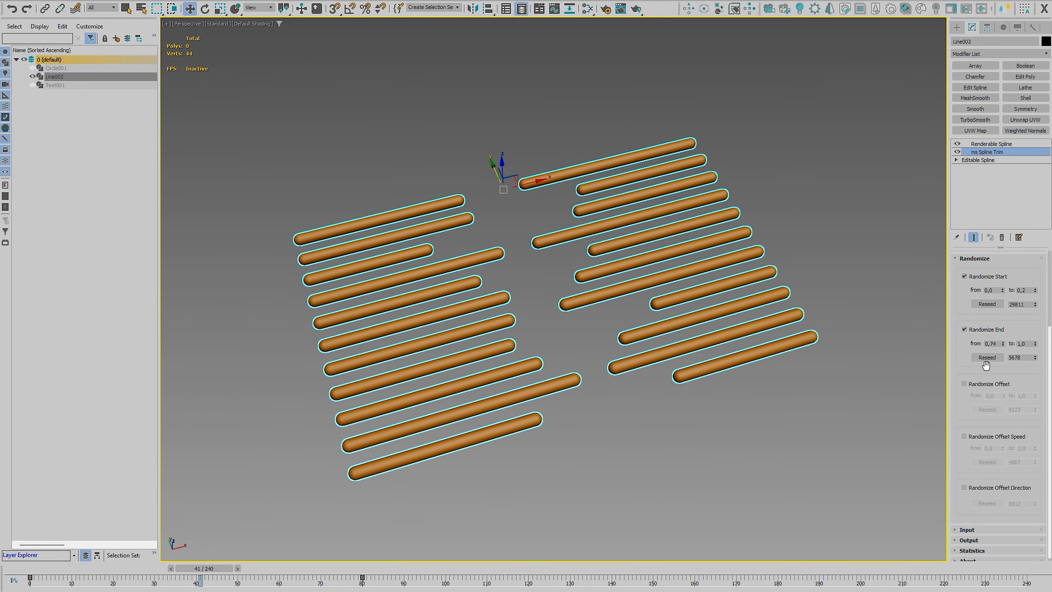
left_click(969, 384)
key("Home")
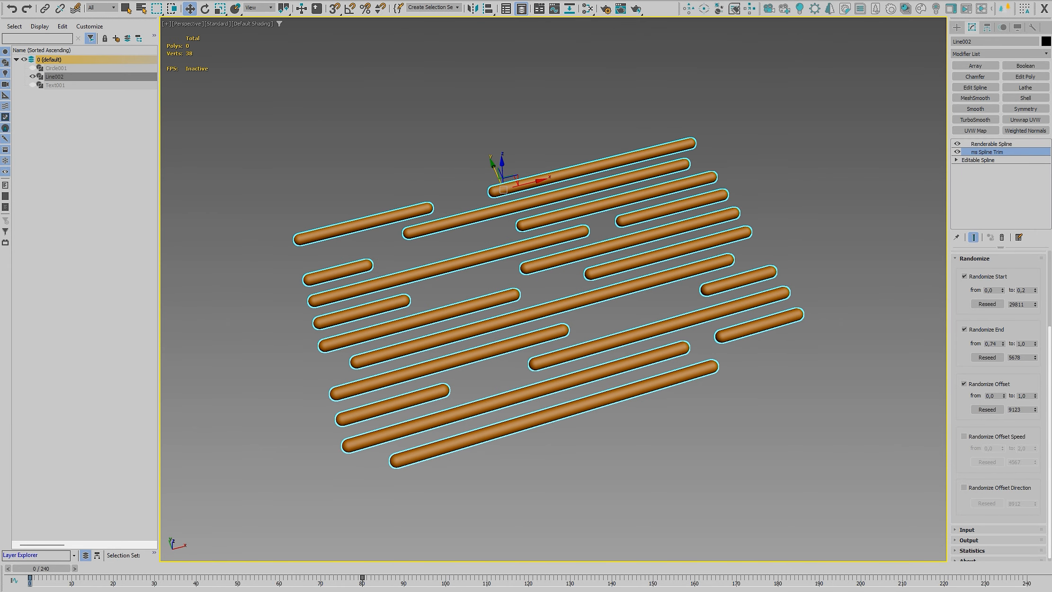
key("slash")
key("slash")
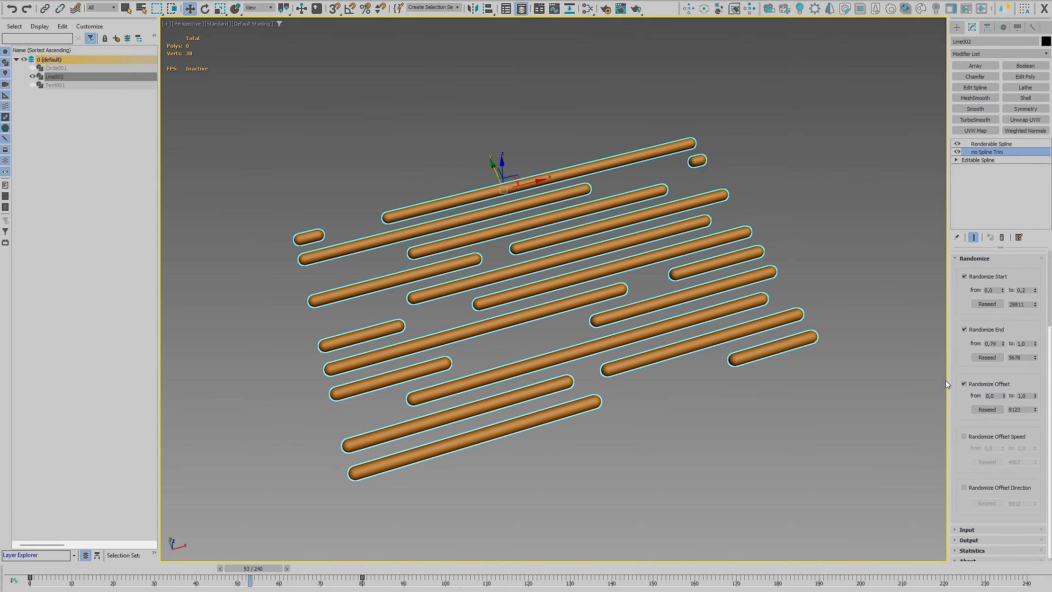
left_click(988, 385)
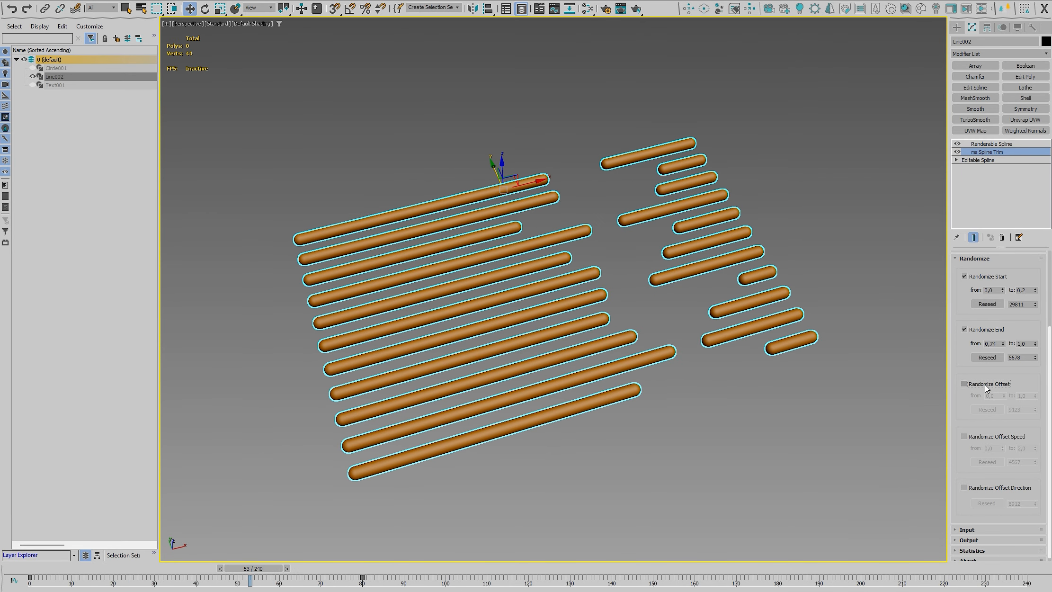
Preview Randomize Offset Speed by playing the animation, and turn the option off again
left_click(980, 436)
key("slash")
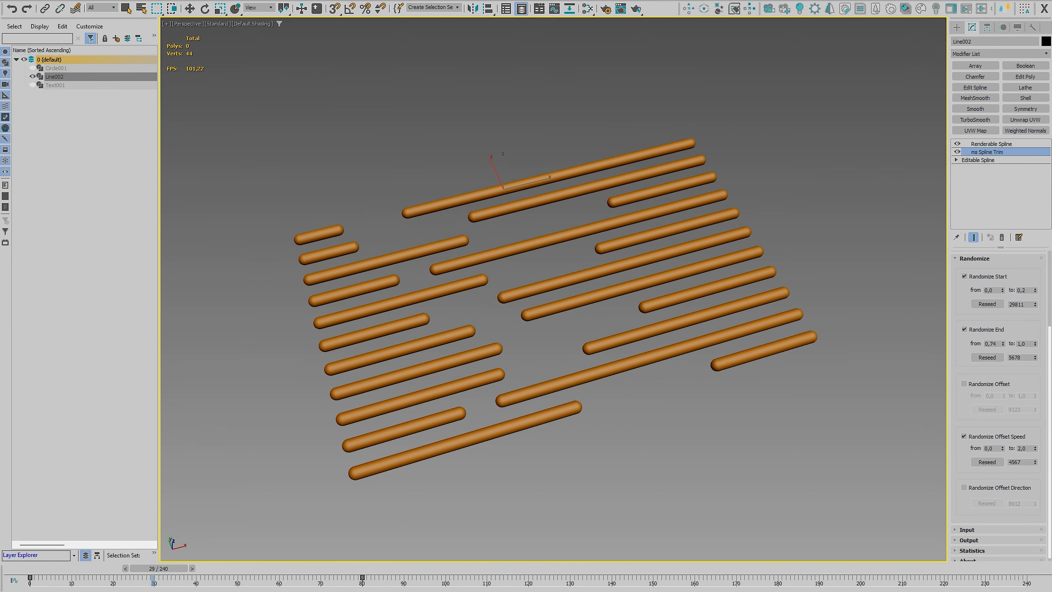
key("slash")
left_click(980, 436)
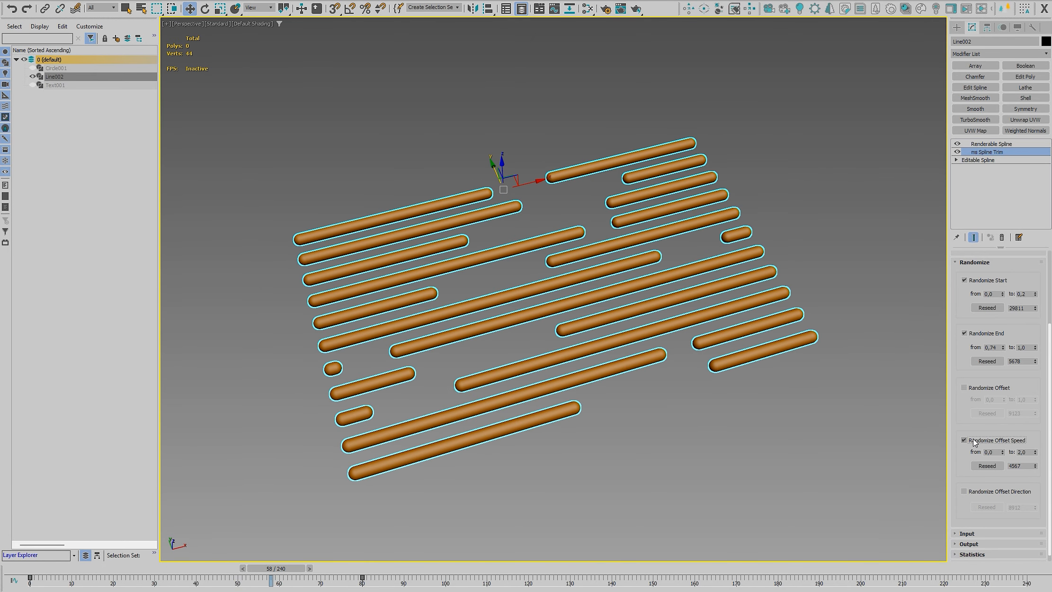
Turn on Randomize Offset Direction, play the animation, and enable Randomize Offset and Randomize Offset Speed as well
left_click(990, 491)
key("slash")
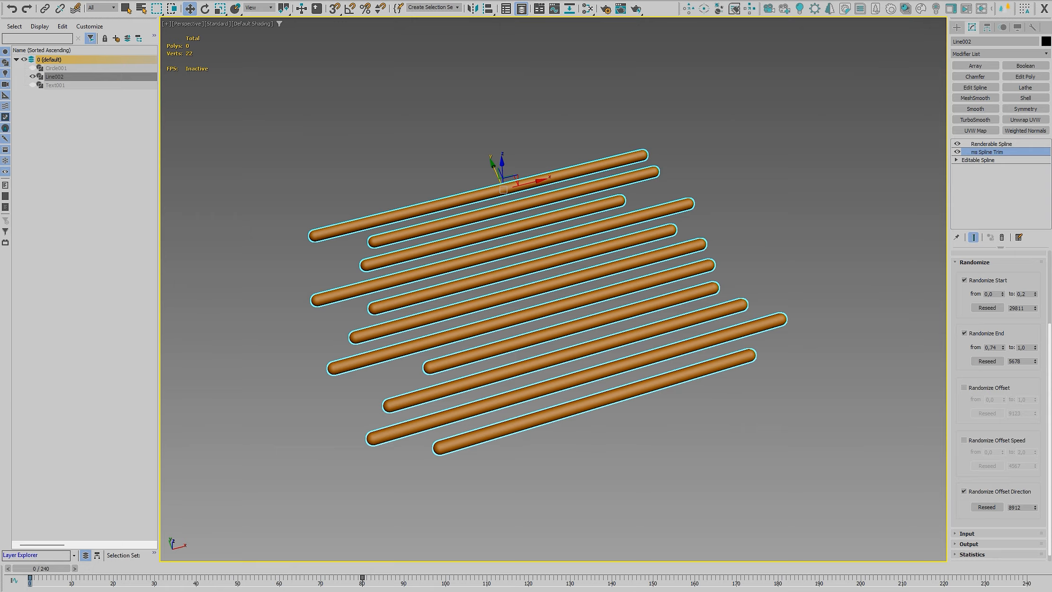
key("slash")
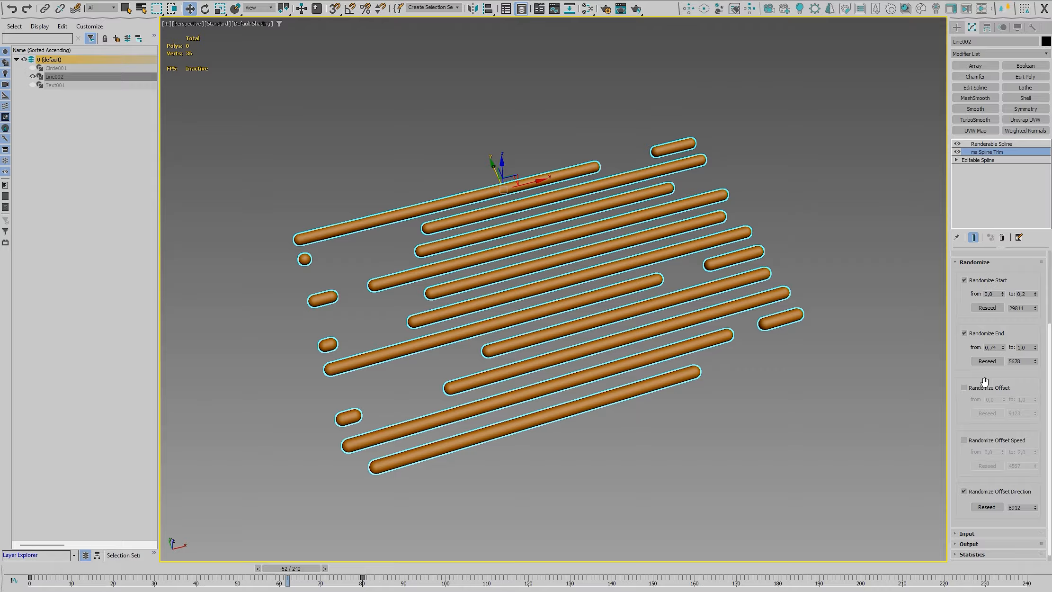
left_click(979, 387)
left_click(970, 441)
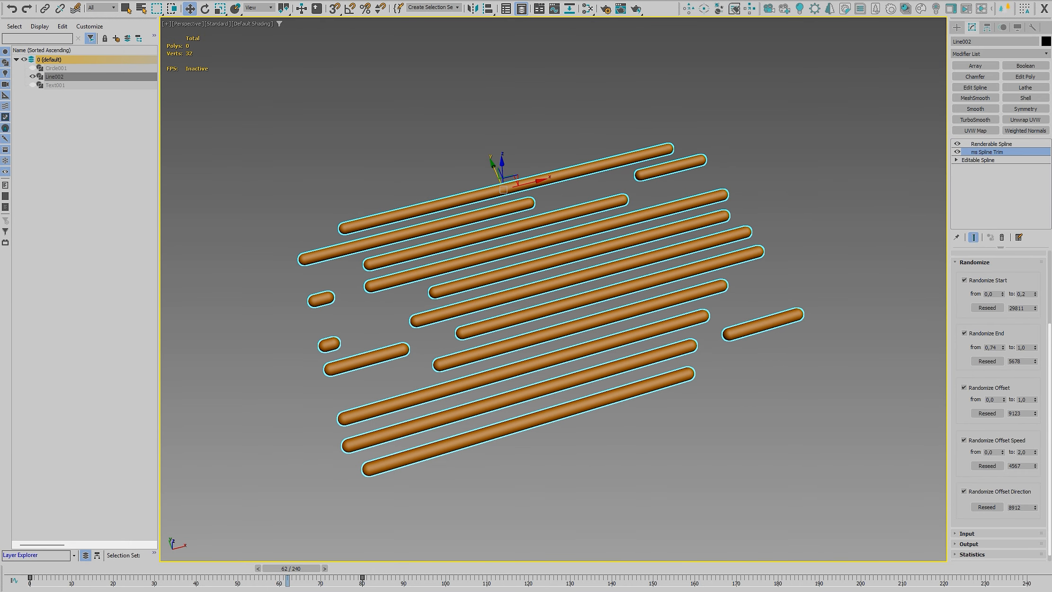
Play the fully randomized animation from frame 0 and open the Input options of the ms Spline Trim modifier
key("Home")
key("slash")
key("slash")
left_click(975, 262)
left_click(967, 375)
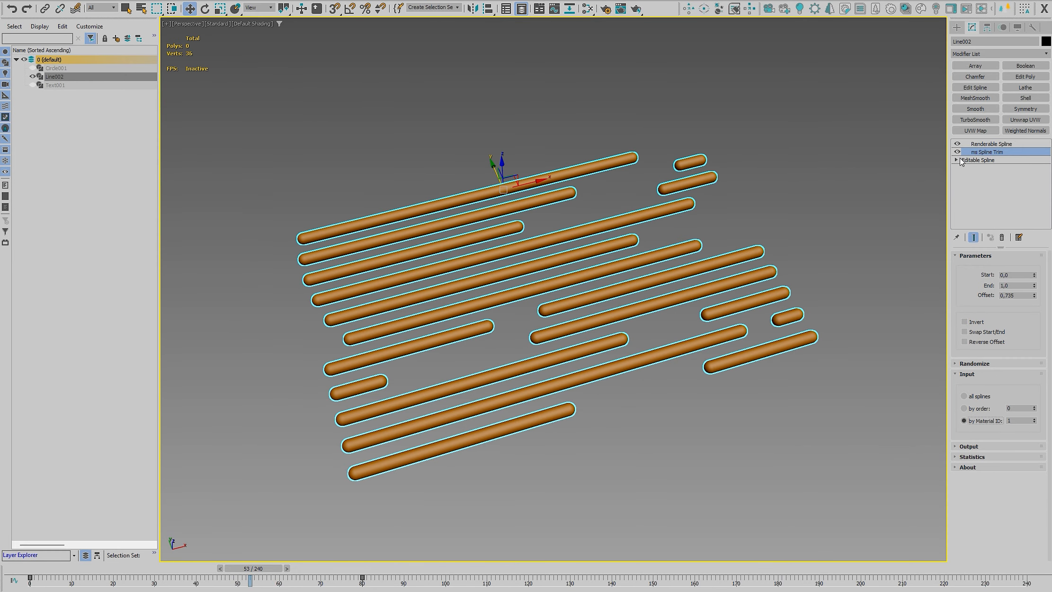
At the Spline level of the Editable Spline, assign material ID 2 to the second through fourth and seventh through tenth lines
left_click(967, 160)
left_click(957, 160)
left_click(981, 185)
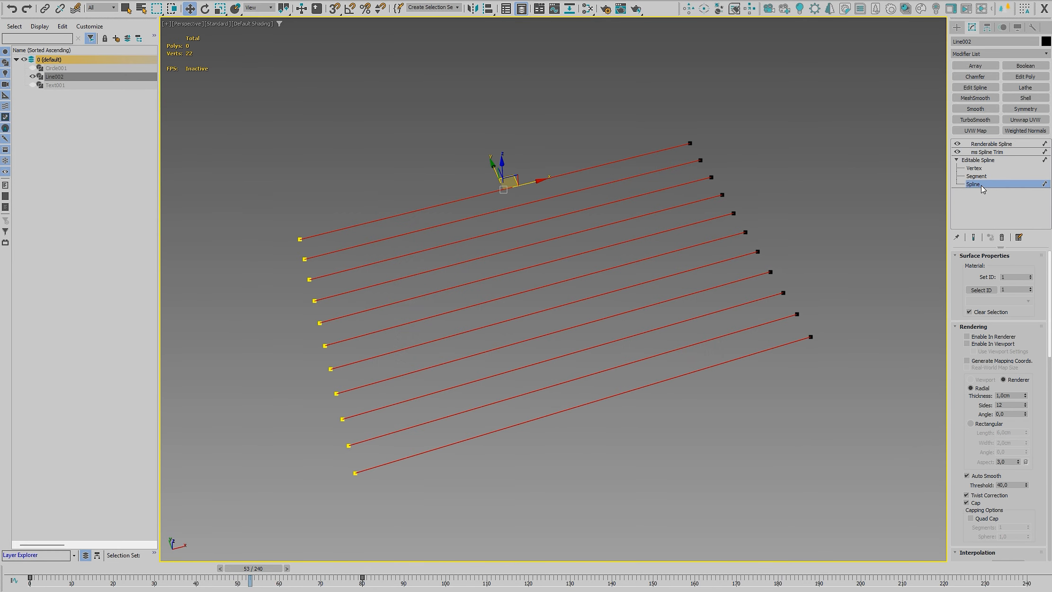
left_click(744, 172)
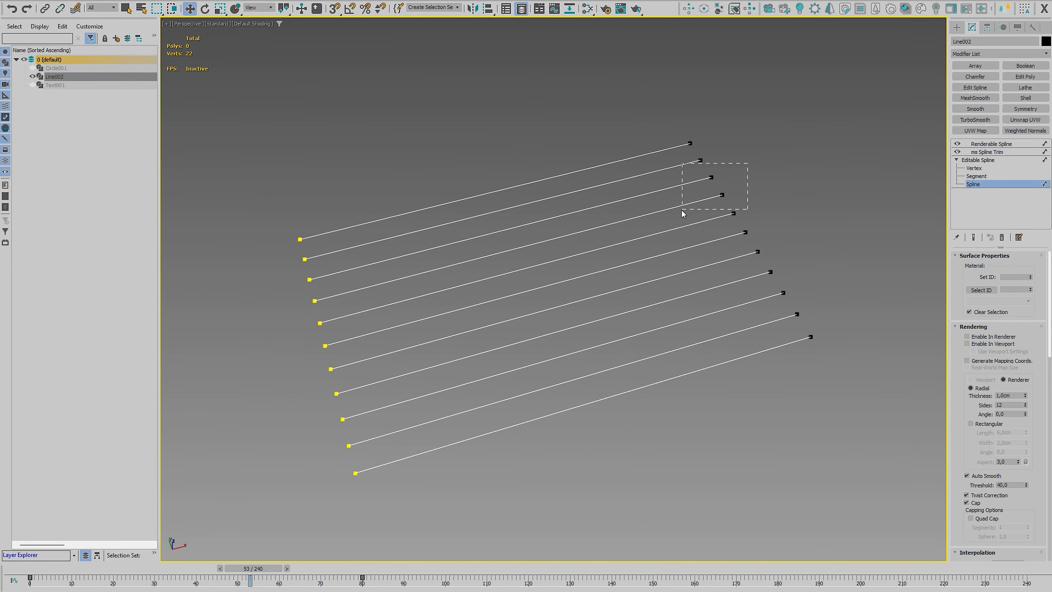
mouse_move(682, 210)
left_mouse_down()
mouse_move(661, 217)
mouse_move(681, 206)
left_mouse_up()
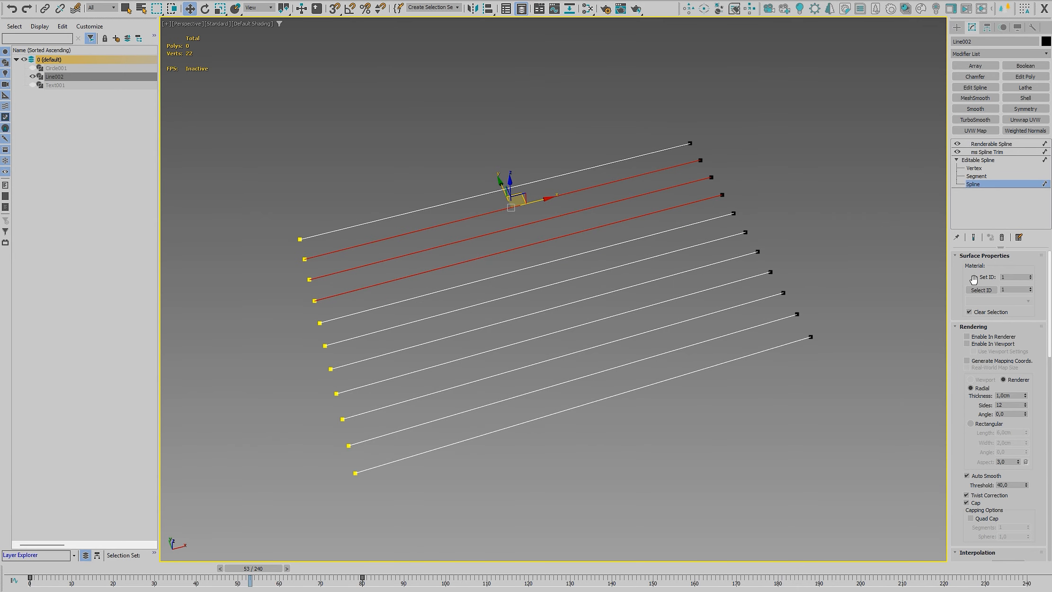
left_click(1021, 276)
left_click_drag(794, 253, 731, 319)
left_click(1022, 277)
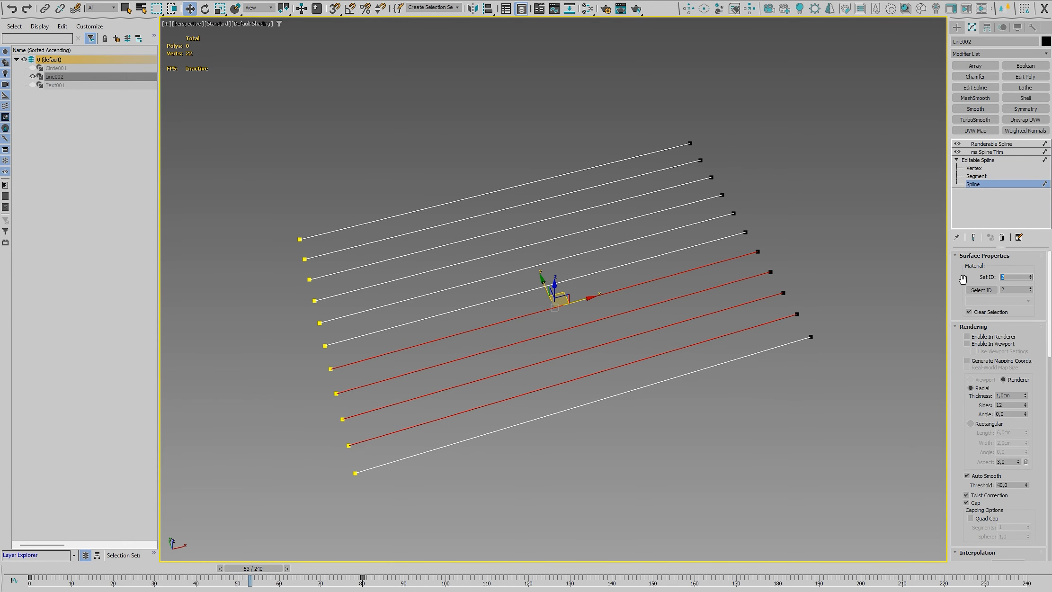
Return to ms Spline Trim, limit its input to material ID 2, and switch the input back to all splines
left_click(988, 185)
left_click(987, 152)
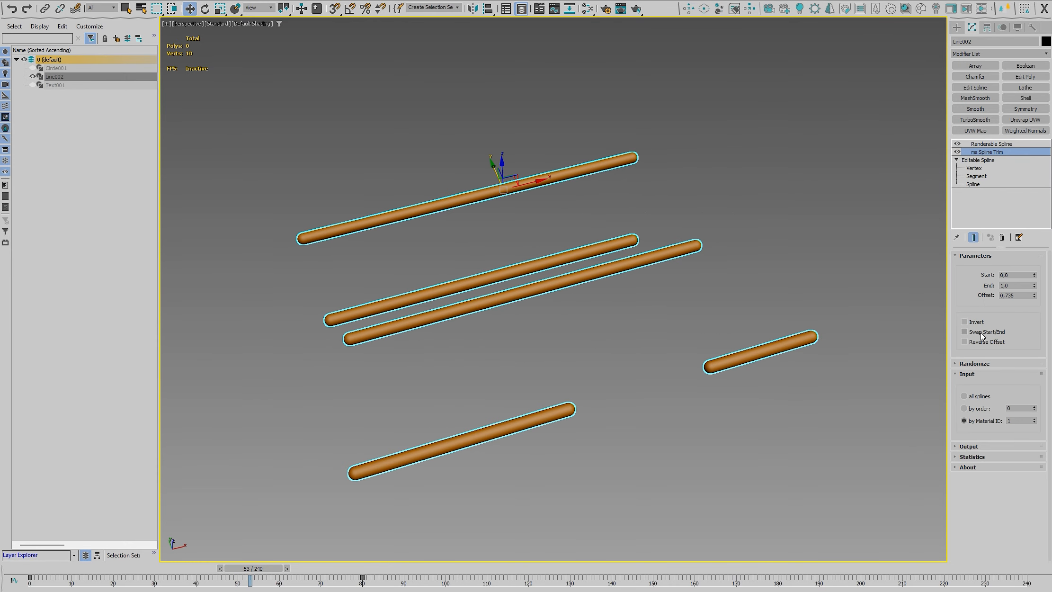
left_click(1035, 419)
left_click(1036, 422)
left_click(1035, 418)
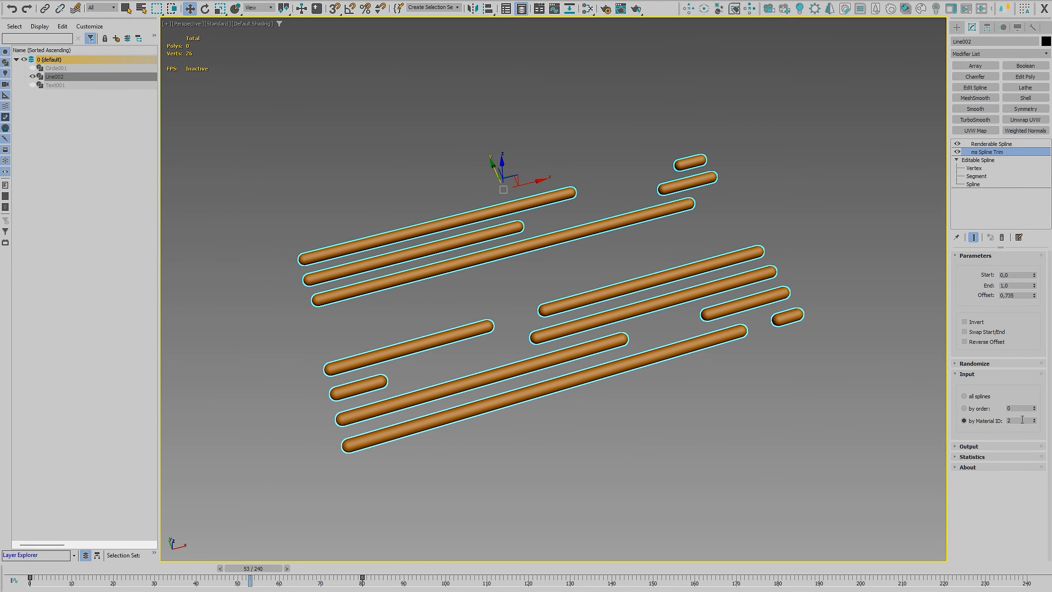
left_click(964, 396)
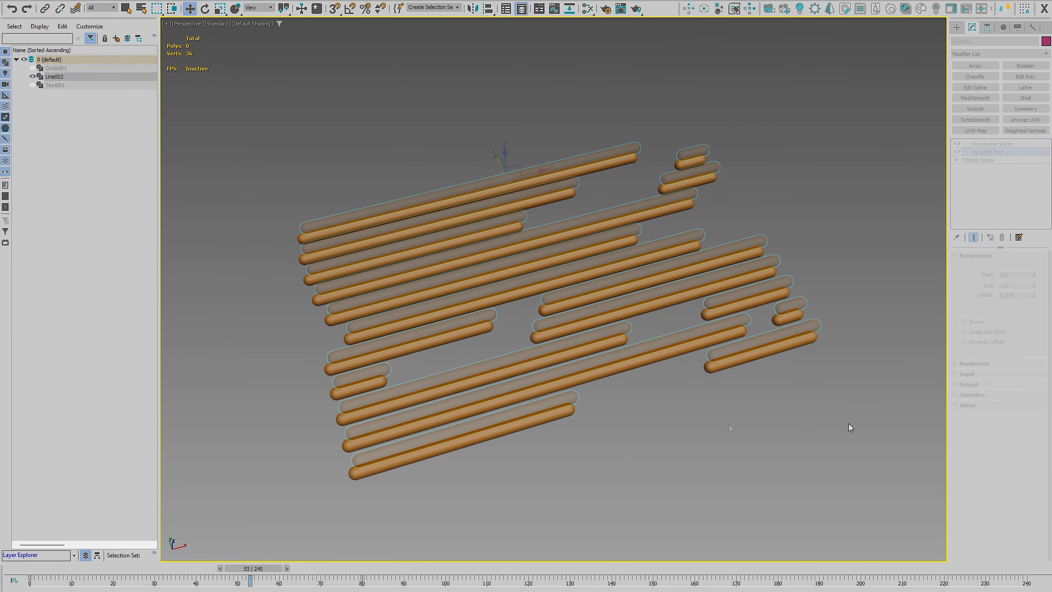
Look over the Output options of the ms Spline Trim modifier and turn on its Statistics
left_click(969, 385)
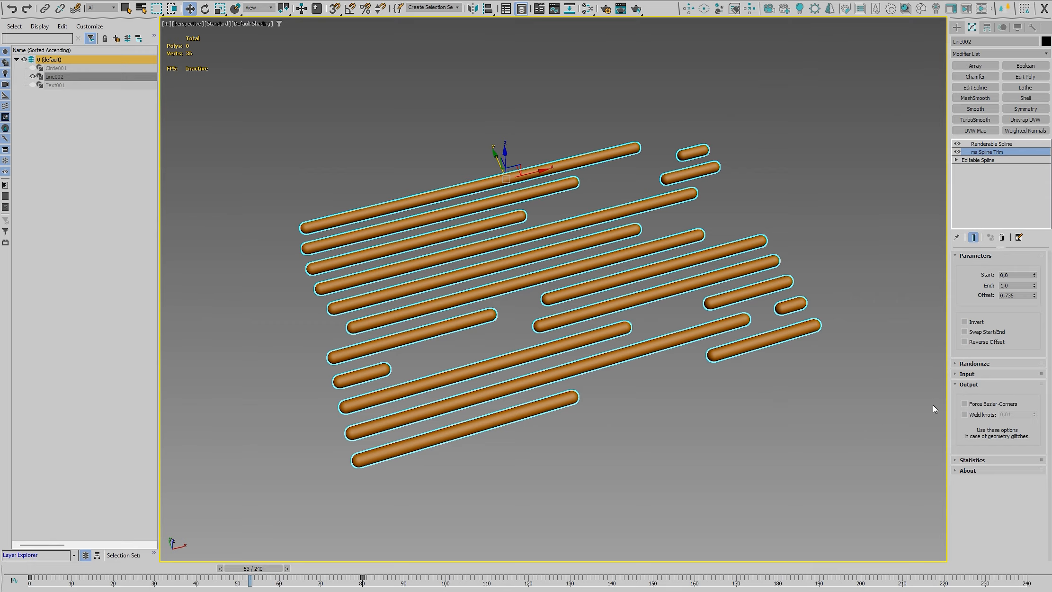
left_click(971, 385)
left_click(975, 395)
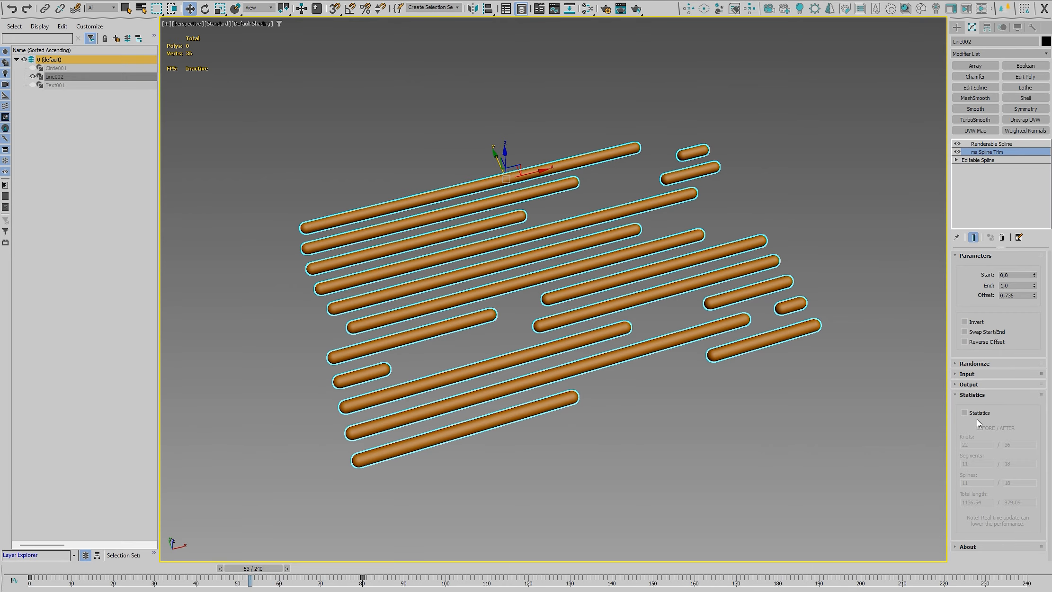
left_click(971, 413)
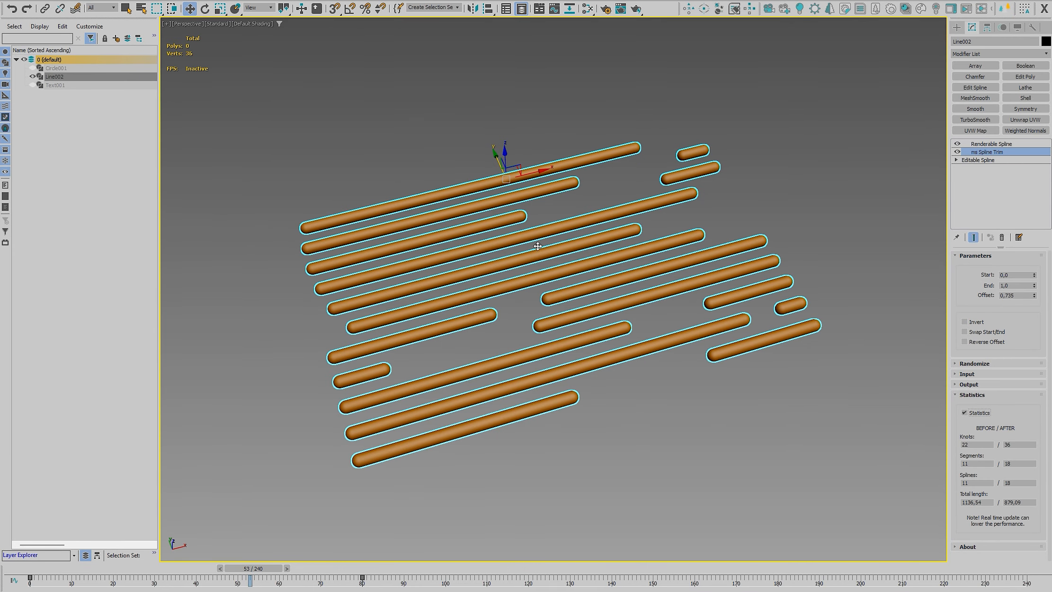
Hide the parallel lines Line002, unhide Circle001 and select the open circle spline
left_click(33, 77)
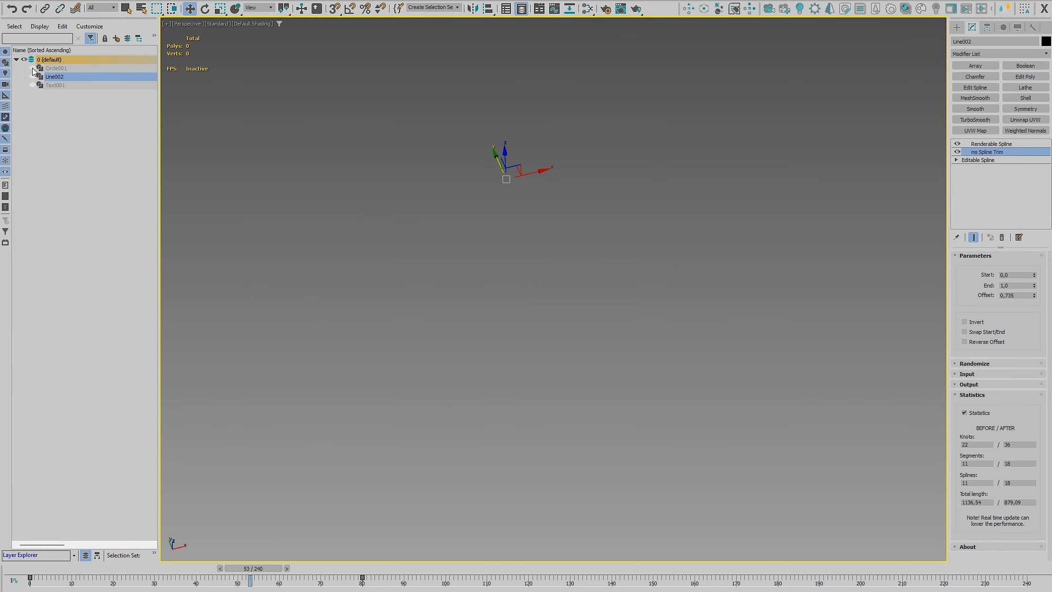
left_click(33, 68)
middle_click_drag(617, 274, 604, 199)
left_click(615, 183)
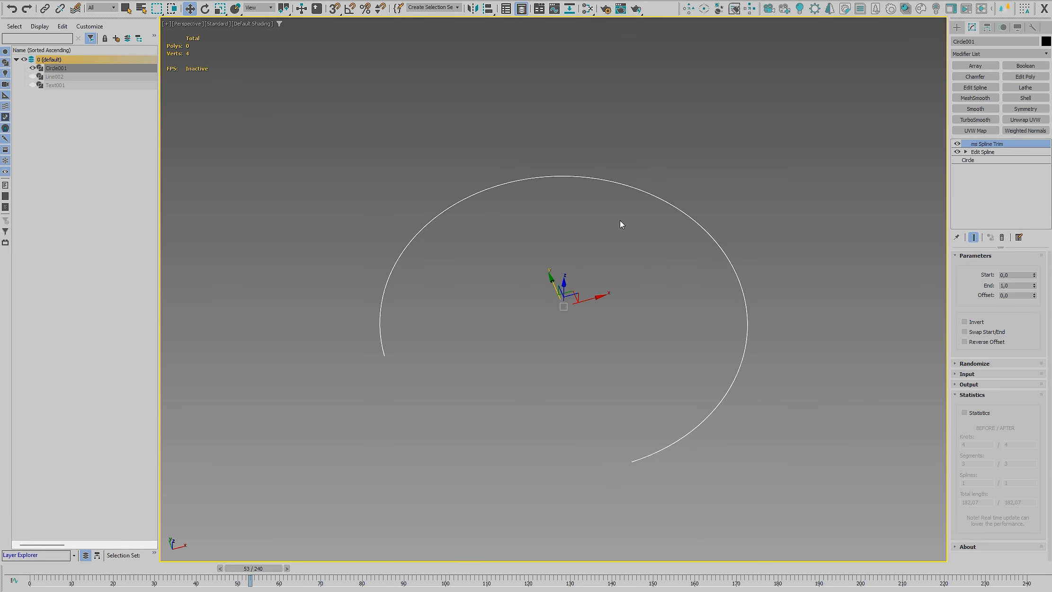
left_click(619, 220)
left_click(617, 184)
Turn on Statistics in the circle's ms Spline Trim modifier and adjust its End value
left_click(995, 152)
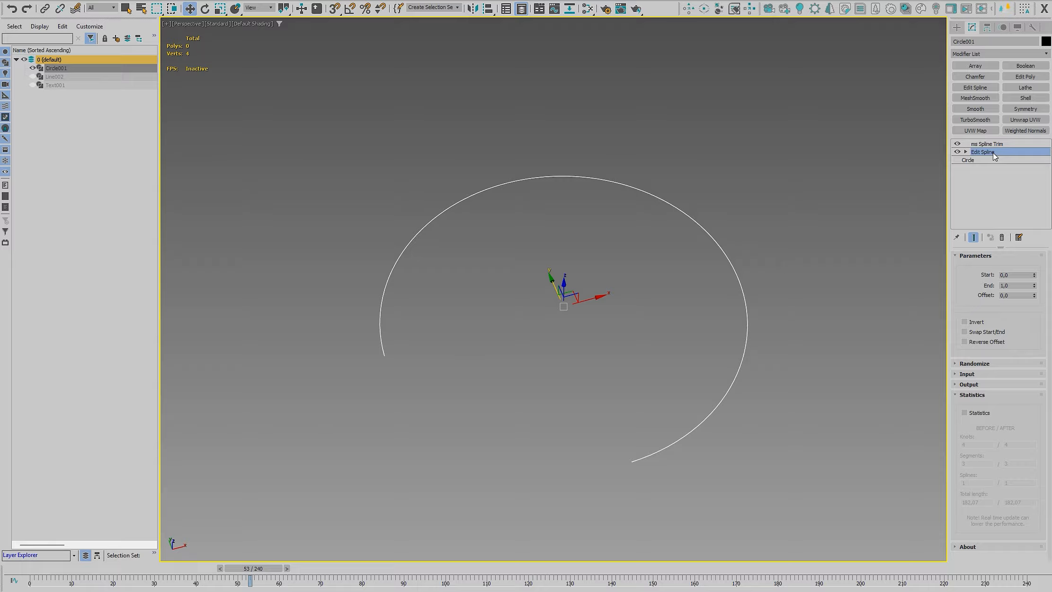
left_click(990, 144)
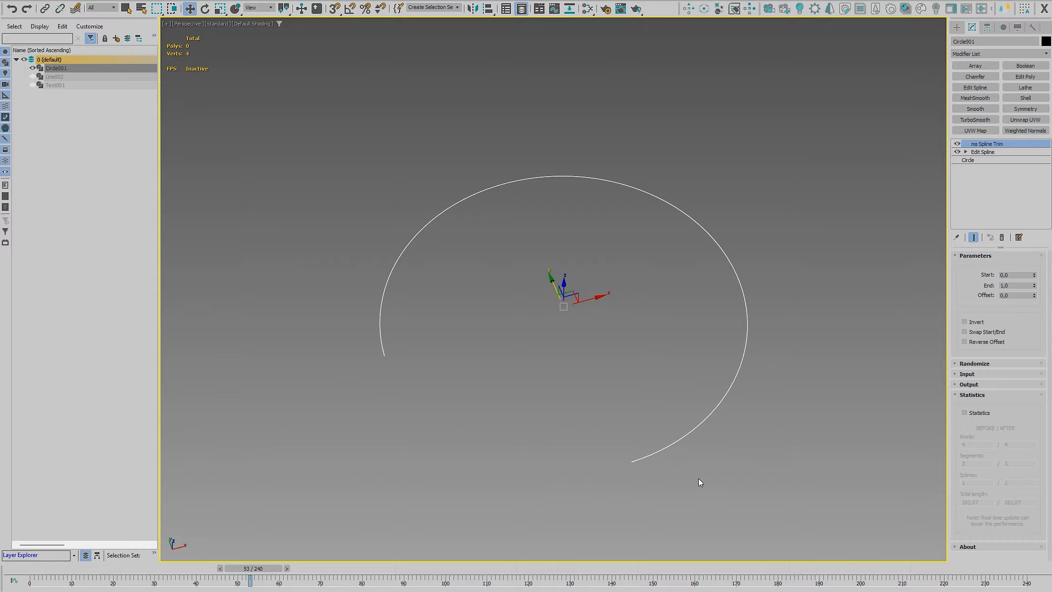
left_click(979, 412)
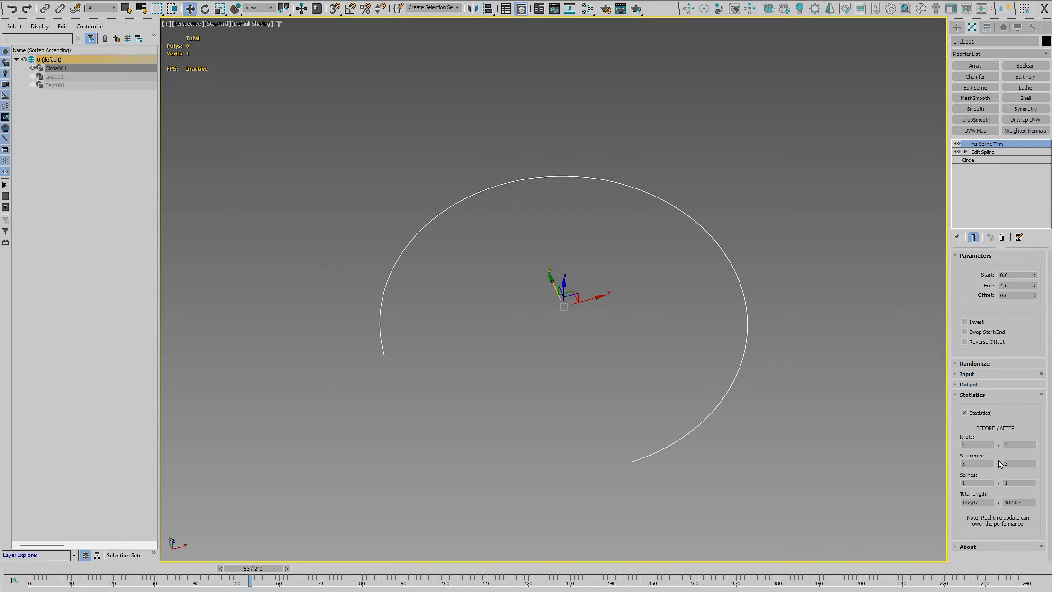
mouse_move(1034, 286)
left_mouse_down()
mouse_move(1039, 336)
mouse_move(1038, 300)
left_mouse_up()
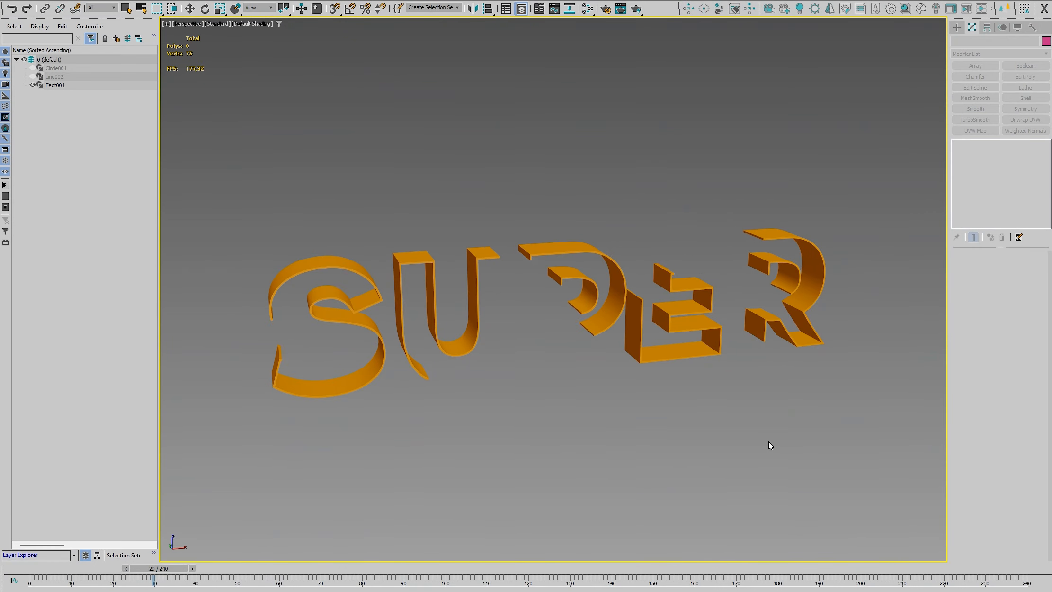
Select the SUPER text object and open its ms Spline Trim modifier settings
key("slash")
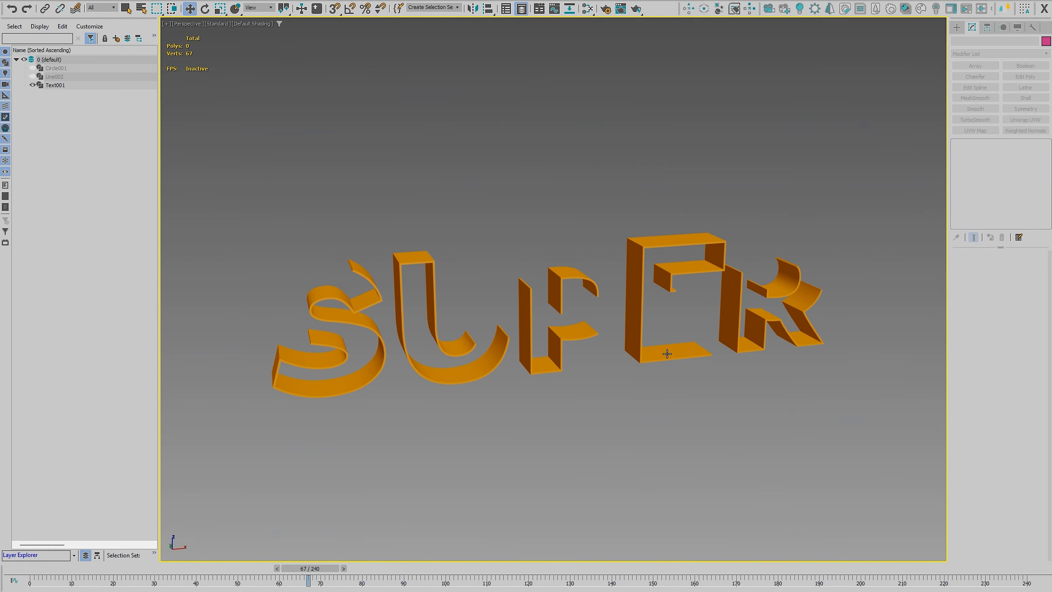
left_click(667, 353)
left_click(994, 152)
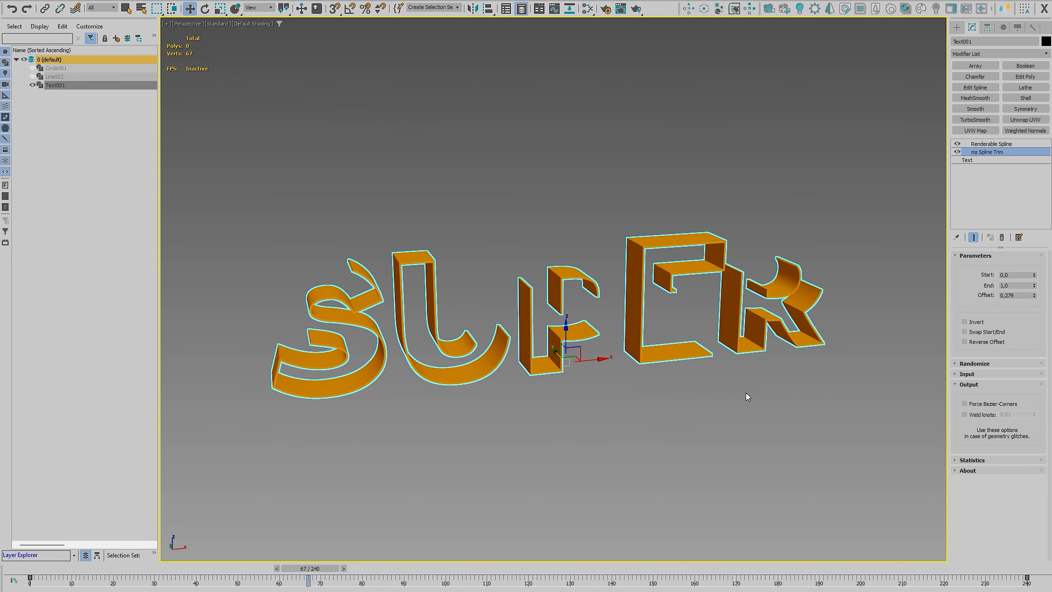
Play back the trimmed SUPER text animation and stop at frame 192 to view the letter P up close
scroll(744, 324, "up", 4)
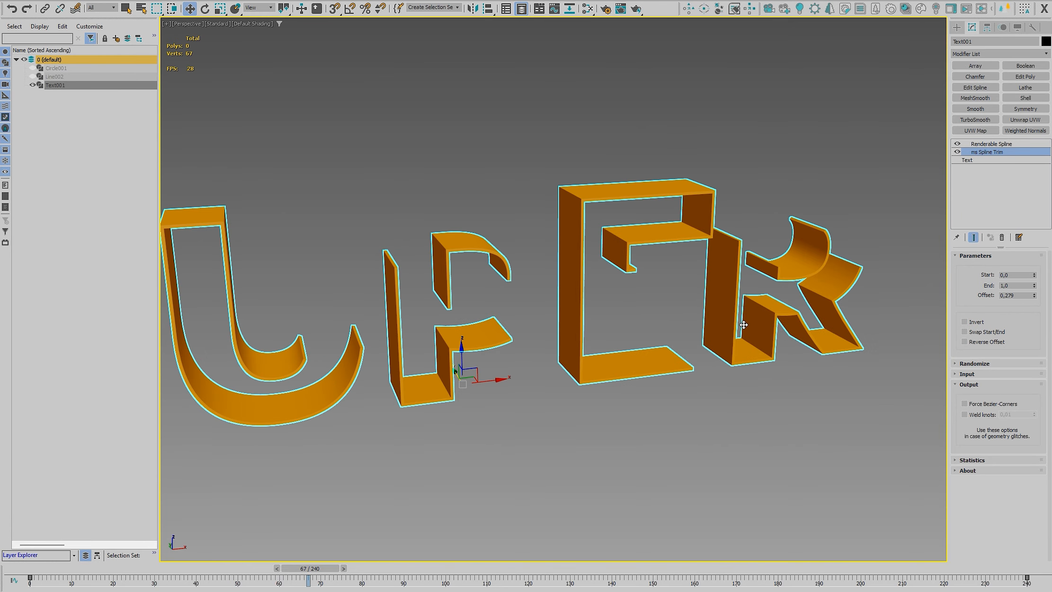
middle_click_drag(744, 324, 738, 367)
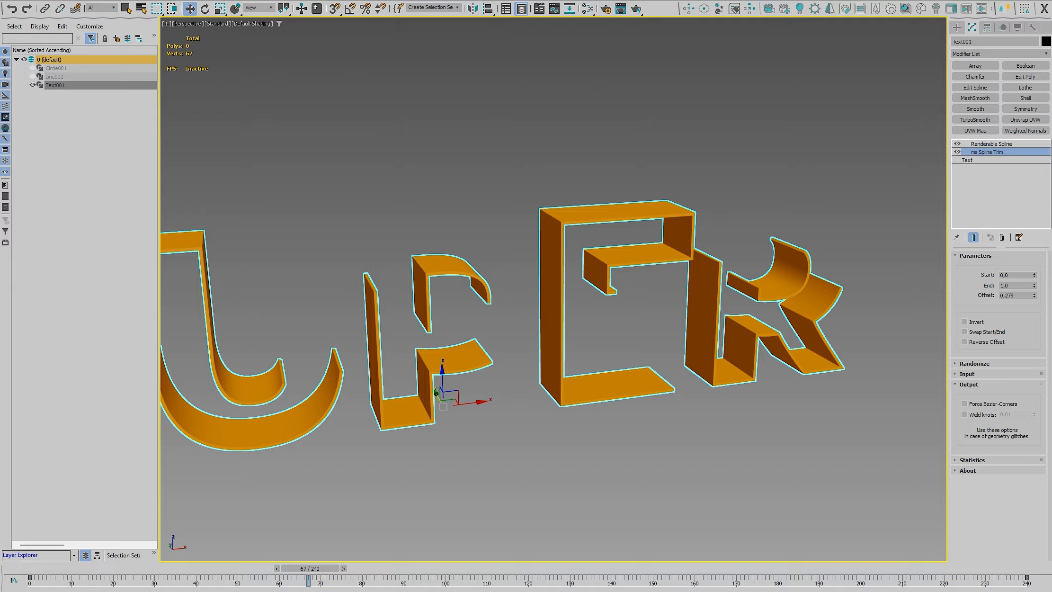
key("/")
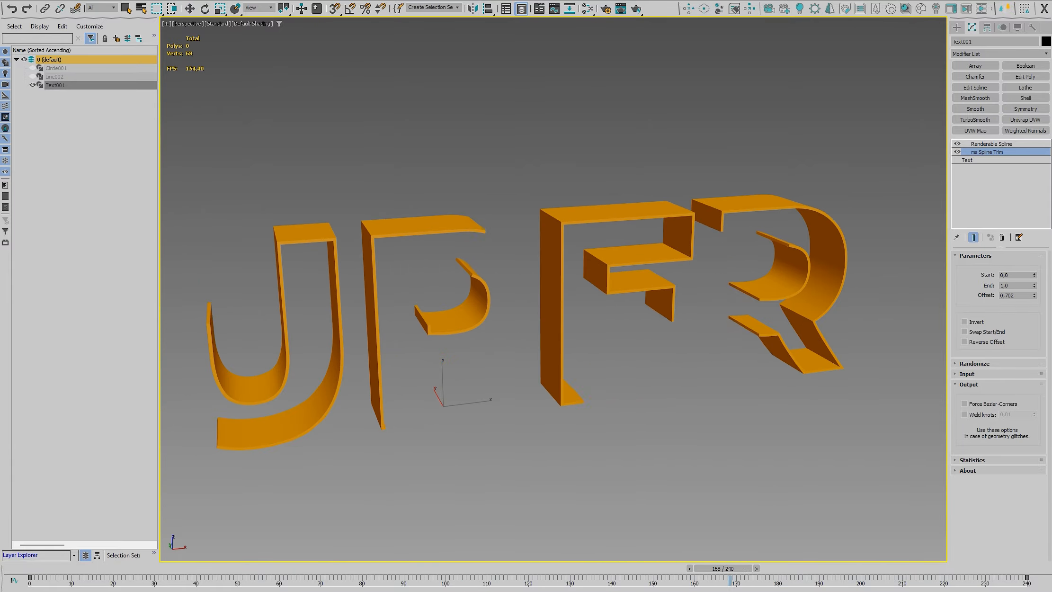
key("/")
left_click_drag(770, 572, 827, 575)
key("w")
scroll(536, 320, "up", 6)
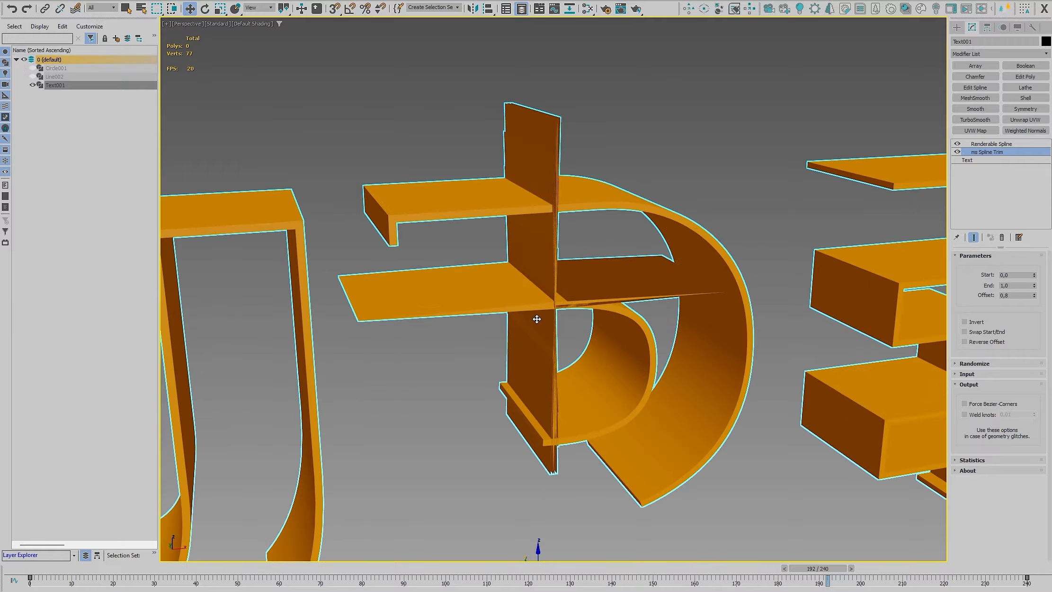
Display edged faces and examine the rendered spline geometry of the letter P around frame 192
mouse_move(537, 319)
middle_mouse_down("alt")
mouse_move(587, 322)
mouse_move(571, 344)
mouse_move(568, 327)
middle_mouse_up("alt")
key("F4")
scroll(557, 329, "up", 4)
scroll(556, 331, "down", 5)
scroll(568, 327, "up", 3)
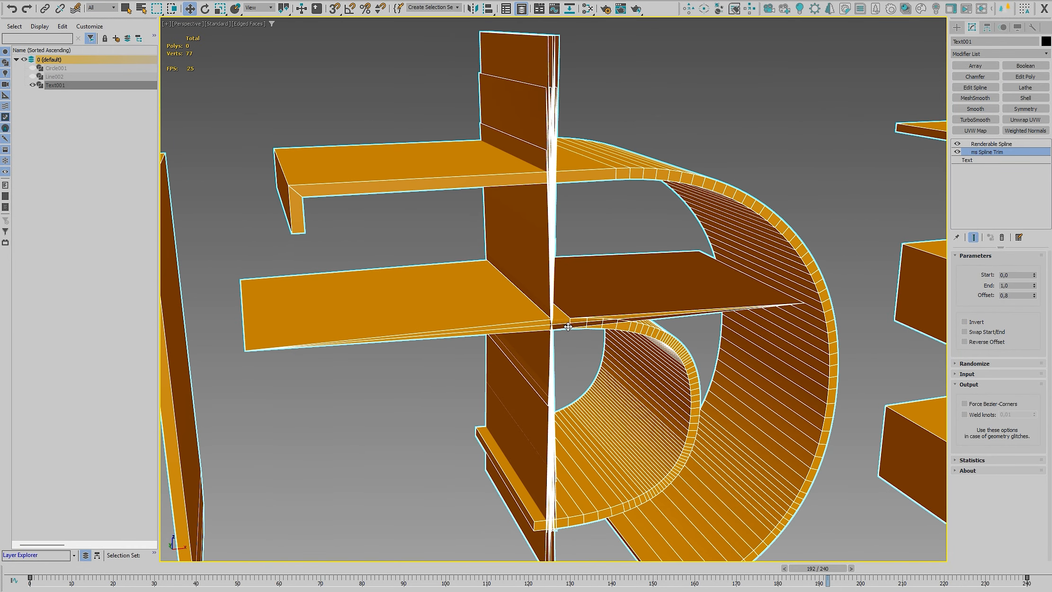
scroll(567, 327, "down", 3)
middle_click_drag(589, 382, 575, 336)
scroll(572, 343, "down", 3)
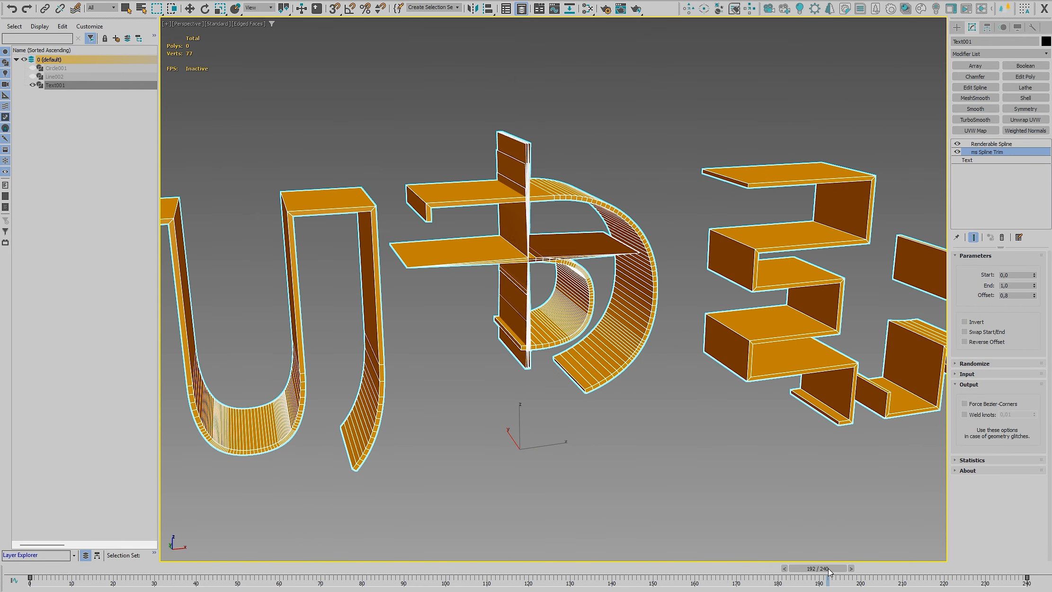
left_click_drag(829, 572, 823, 572)
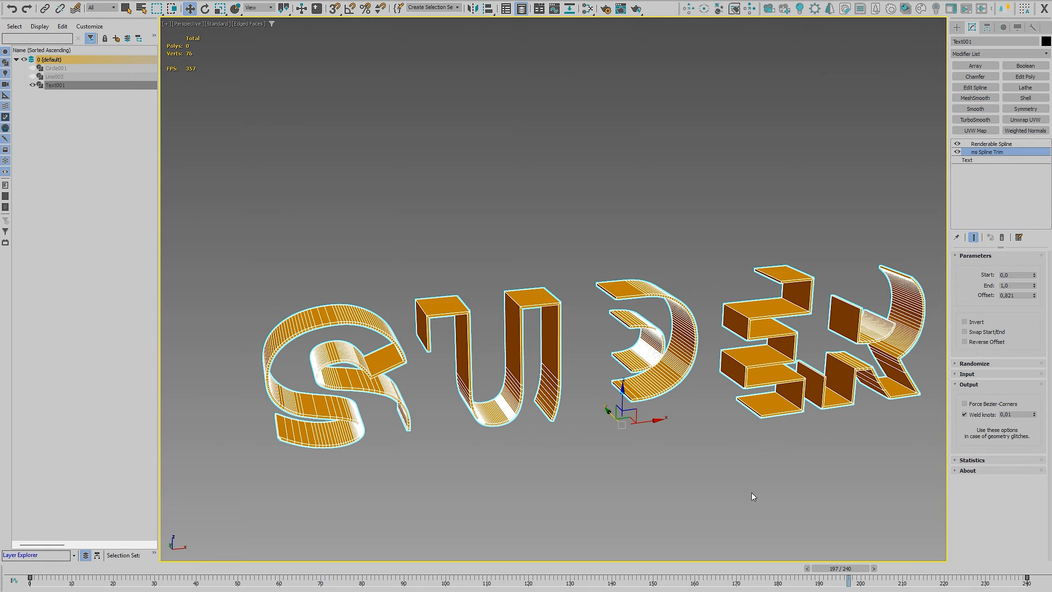
Turn off edged faces and change the Weld knots threshold of ms Spline Trim while viewing the letter P
key("F4")
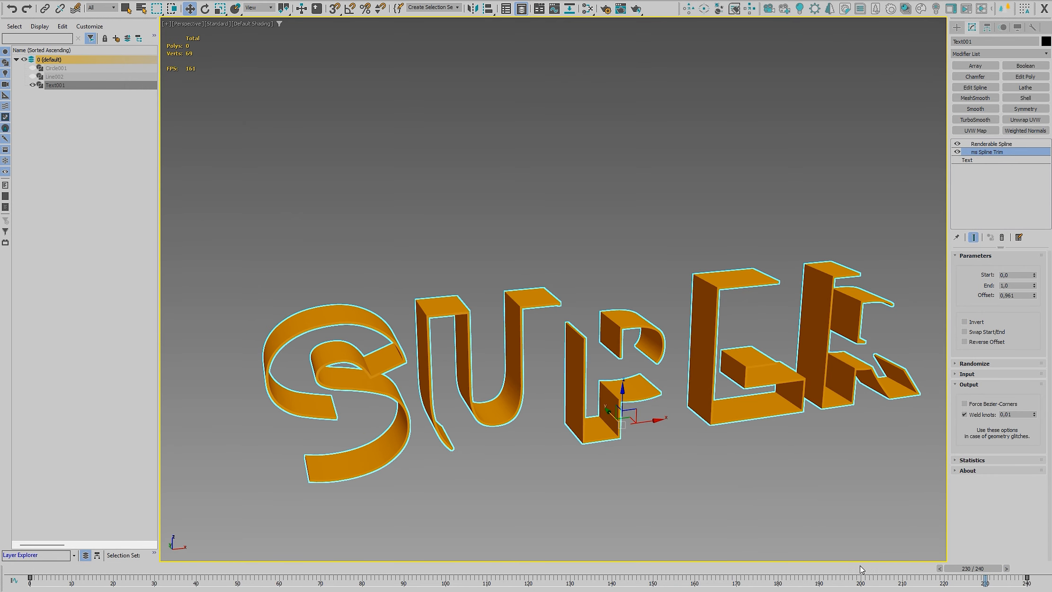
scroll(717, 382, "up", 3)
scroll(636, 369, "up", 2)
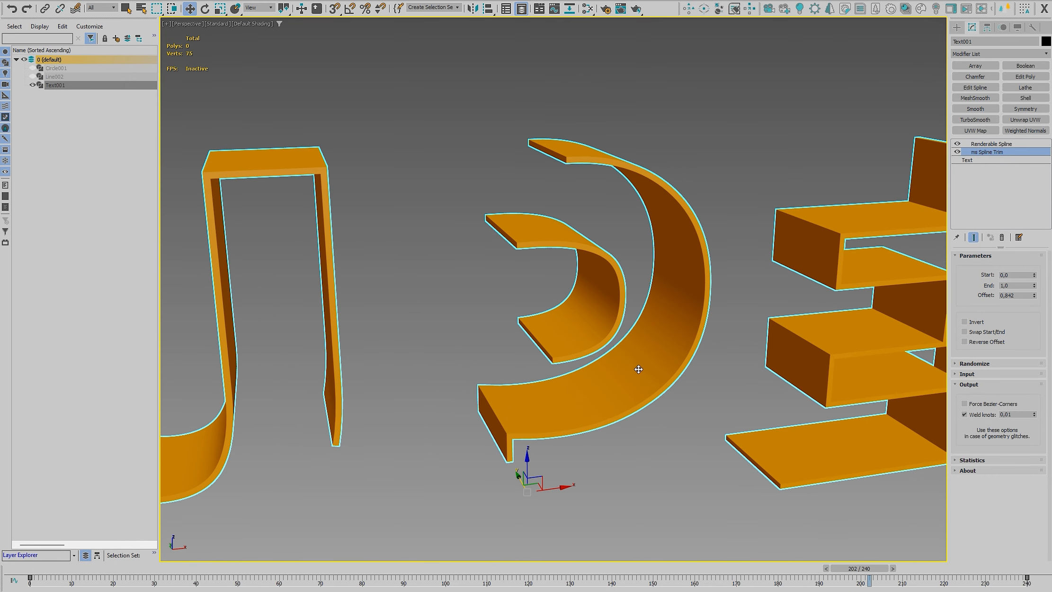
double_click(1007, 414)
left_click(1014, 416)
double_click(1006, 415)
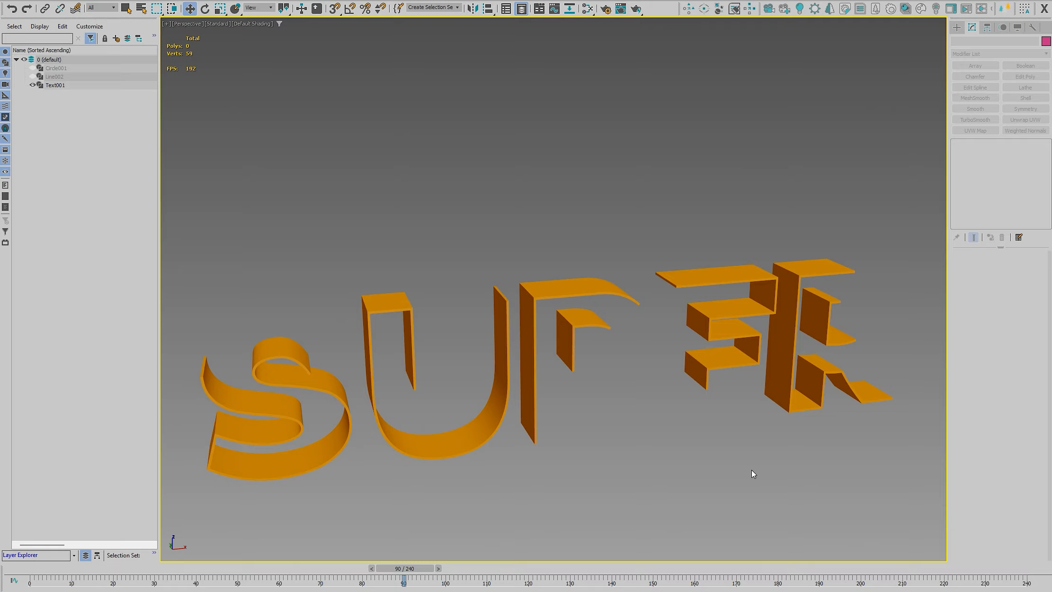
Select the SUPER text, go to about frame 141 and enter a new Weld knots threshold in ms Spline Trim
left_click(583, 326)
mouse_move(602, 573)
left_mouse_down()
mouse_move(632, 574)
mouse_move(618, 574)
left_mouse_up()
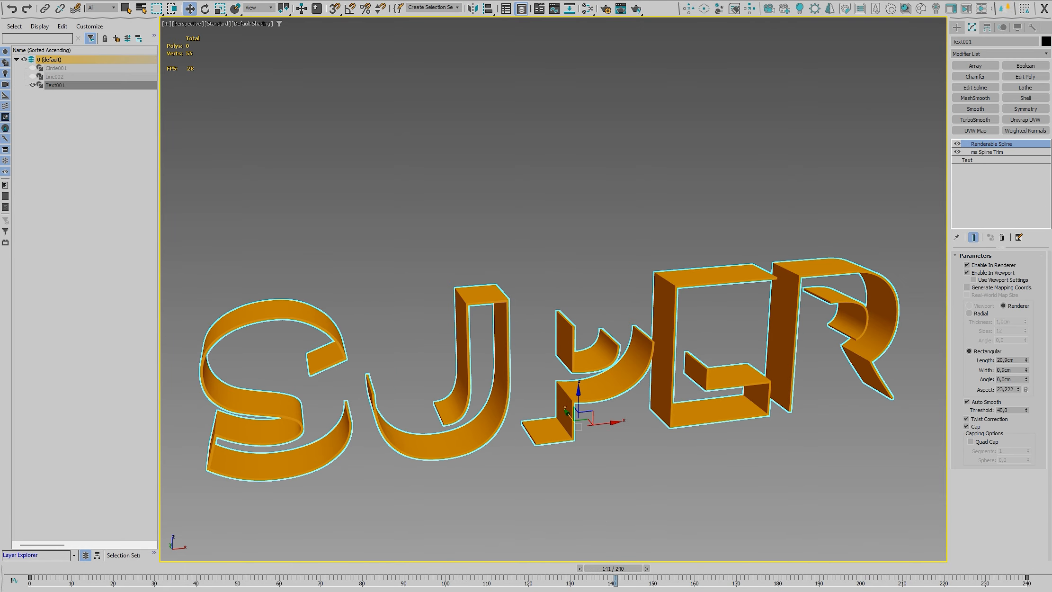
left_click(987, 152)
scroll(718, 380, "up", 3)
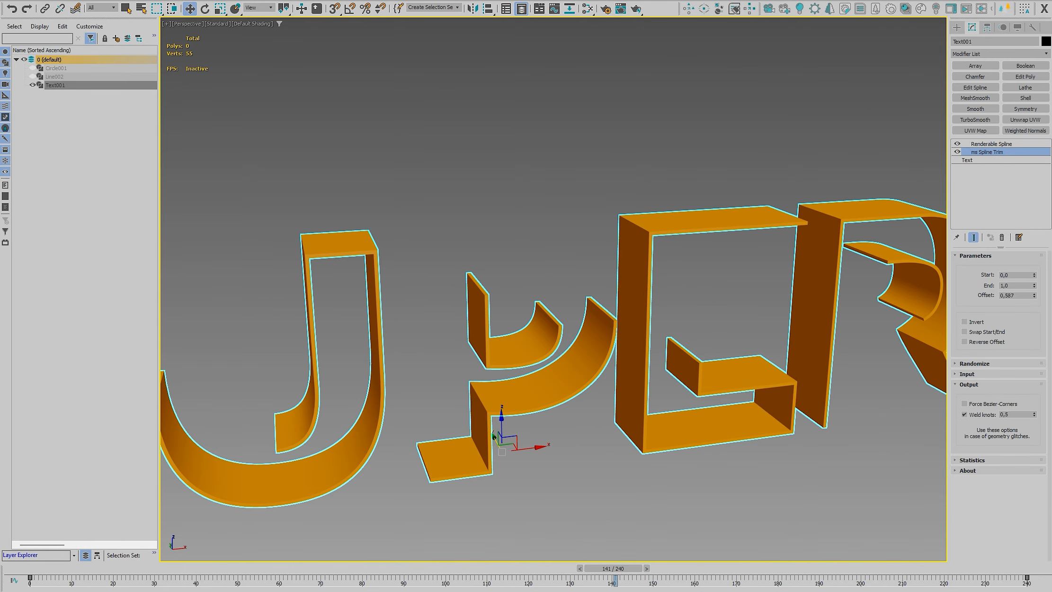
double_click(1004, 414)
key("Return")
Deselect the text, play its animation from frame 0 and scrub back to frame 75
scroll(754, 443, "down", 4)
middle_click_drag(713, 439, 600, 384)
scroll(600, 397, "up", 2)
left_click(608, 433)
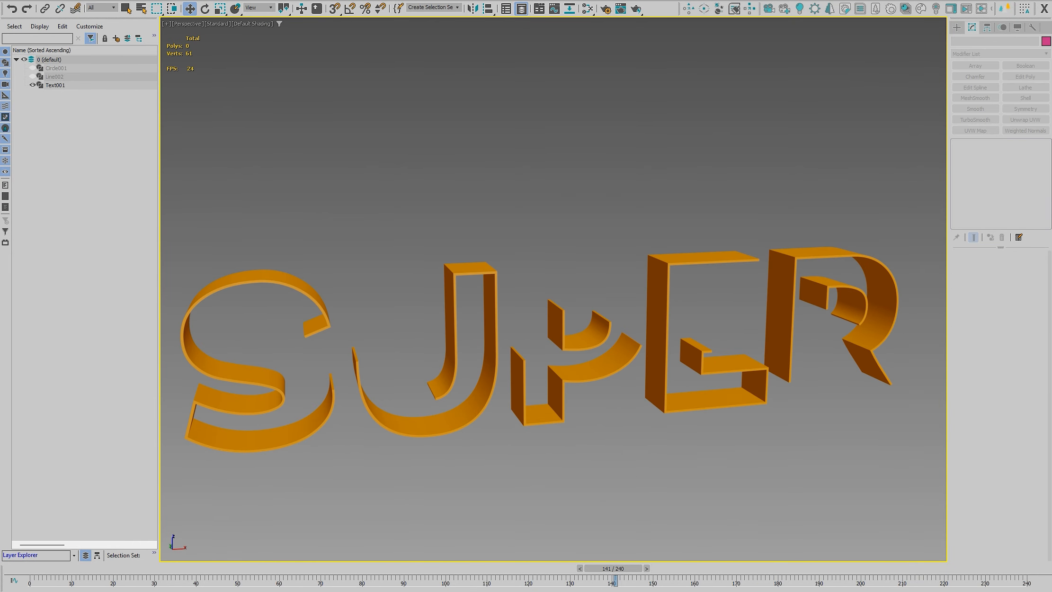
key("Home")
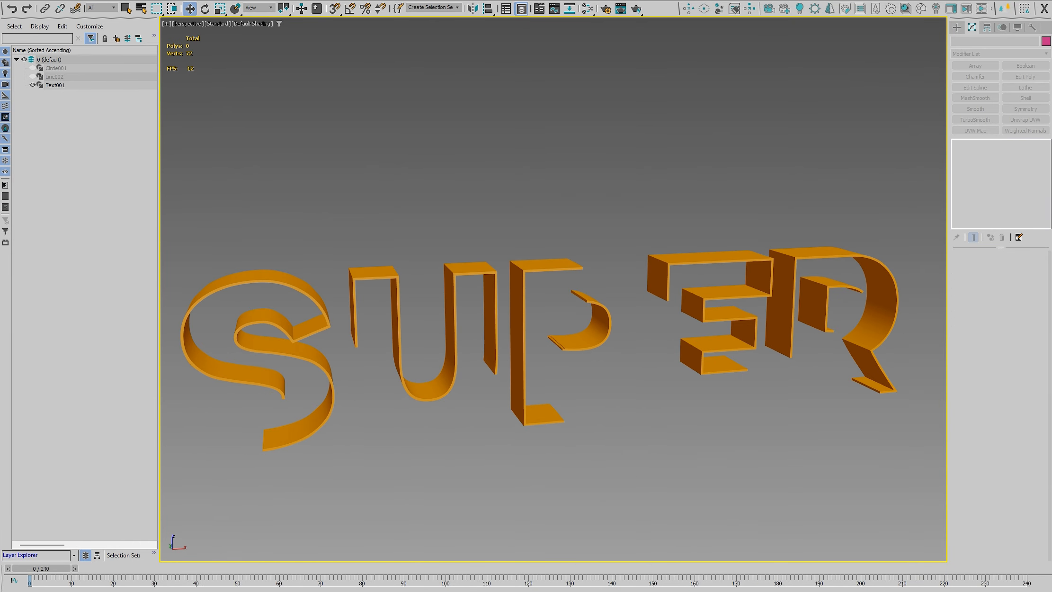
key("slash")
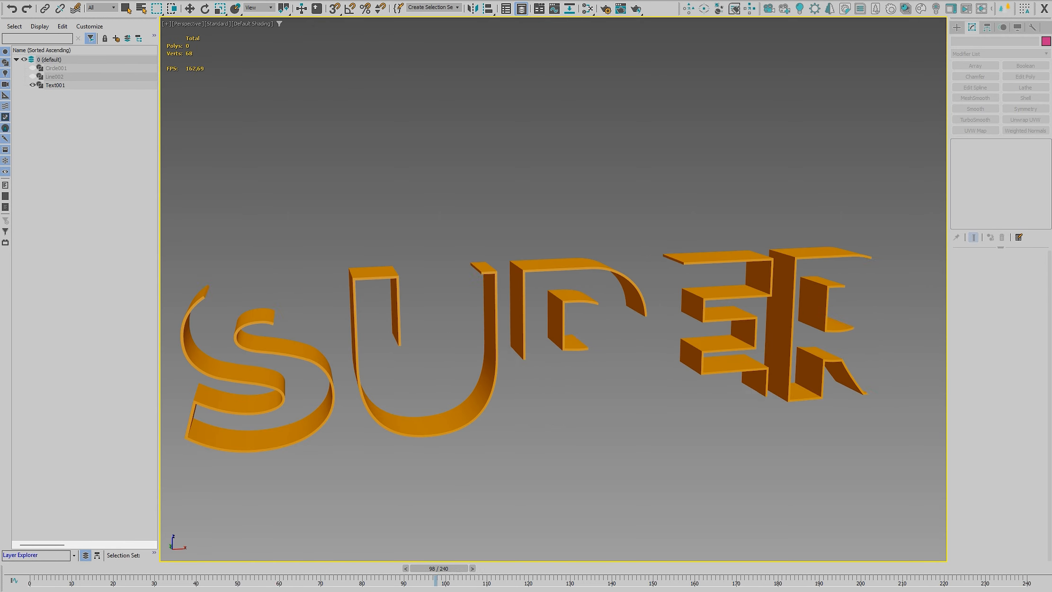
left_click_drag(560, 569, 341, 578)
key("w")
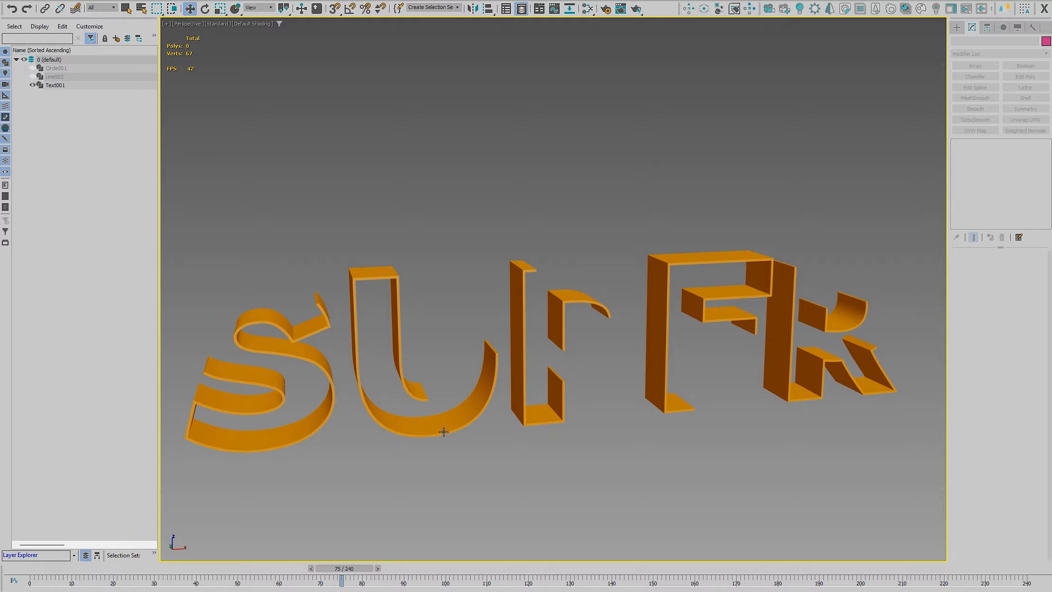
Select the text and restrict the ms Spline Trim input to splines by order 1
left_click(444, 432)
middle_click_drag(455, 432, 453, 443, "alt")
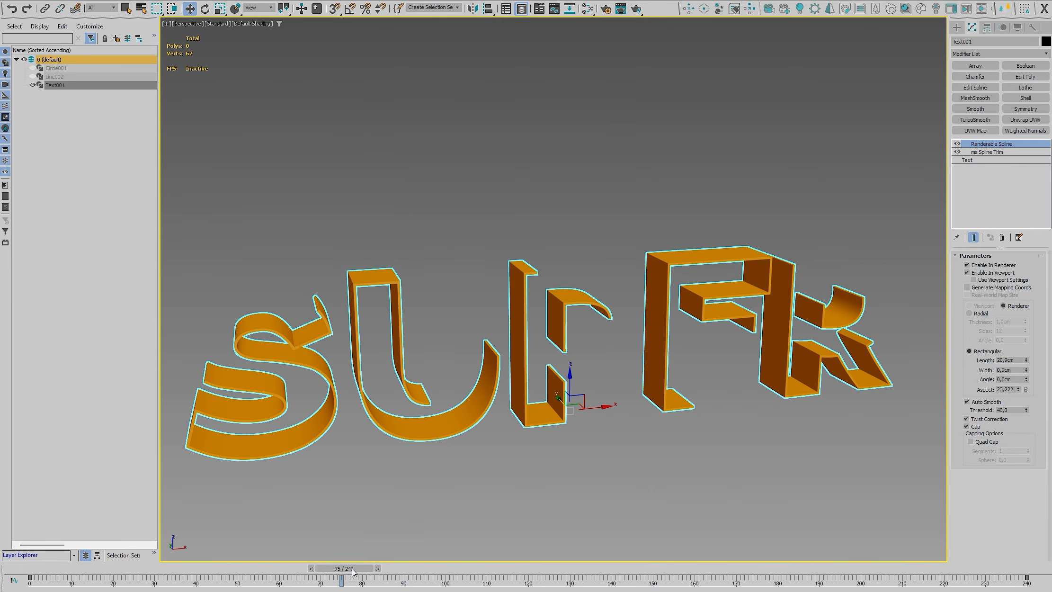
left_click(990, 151)
left_click(974, 384)
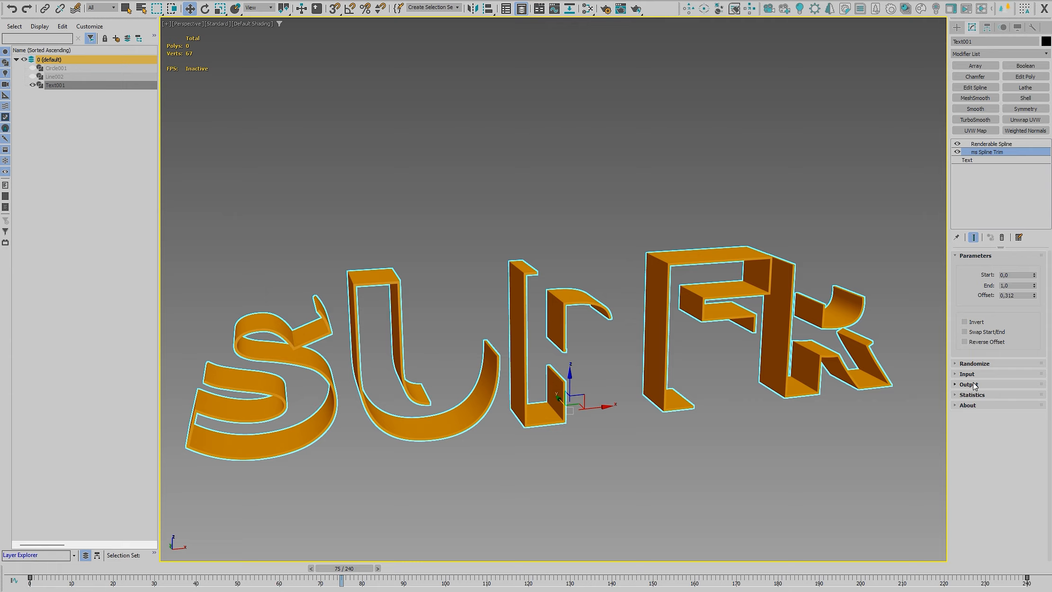
left_click(973, 374)
left_click(978, 408)
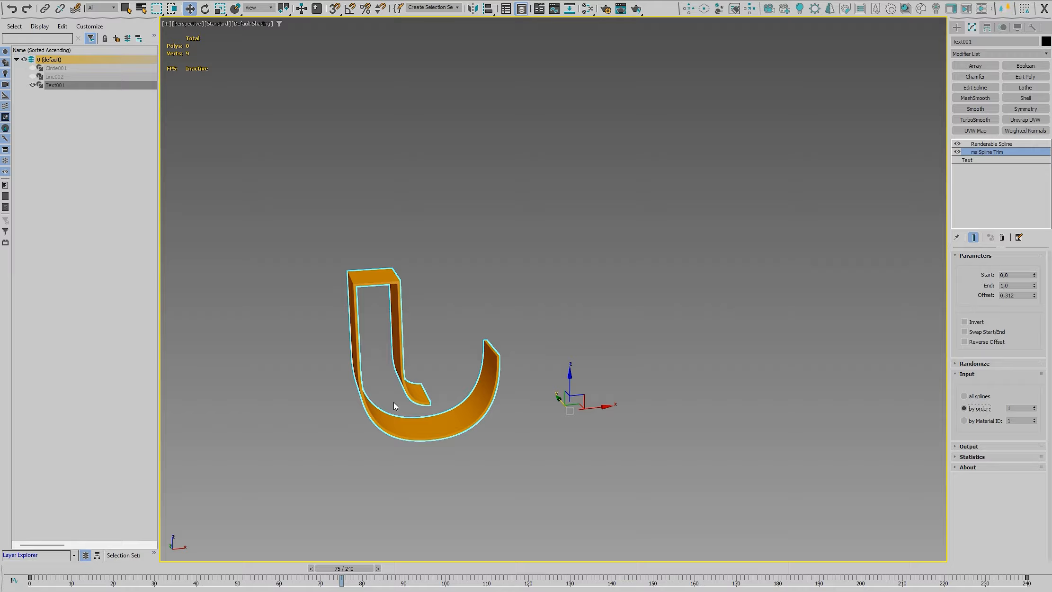
Deselect the letter U, play its trim animation from the first frame and scrub back to frame 76
left_click(411, 444)
key("z")
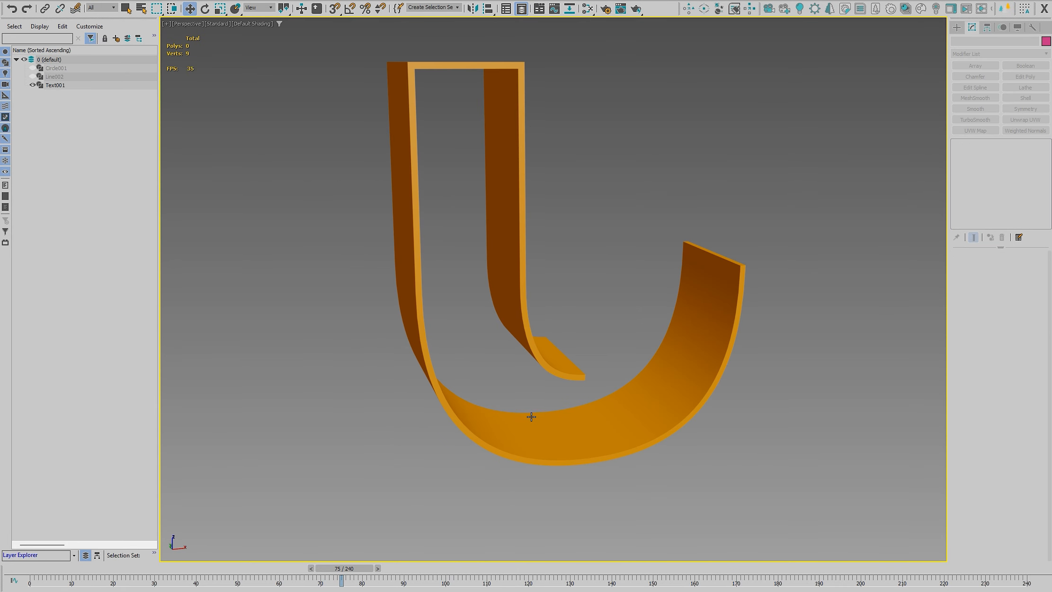
key("Home")
key("slash")
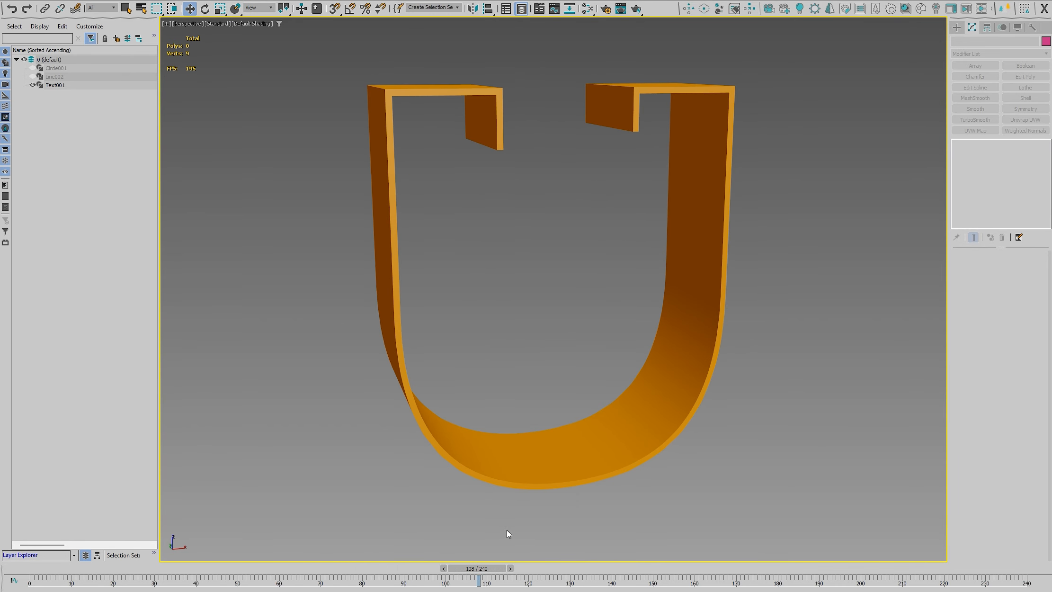
left_click_drag(491, 572, 279, 576)
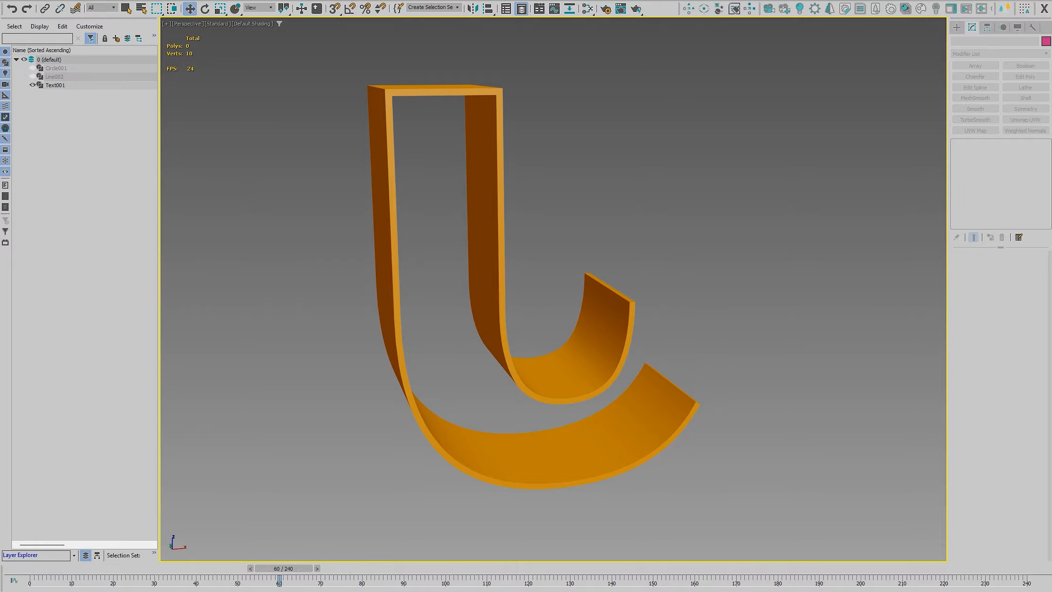
key("slash")
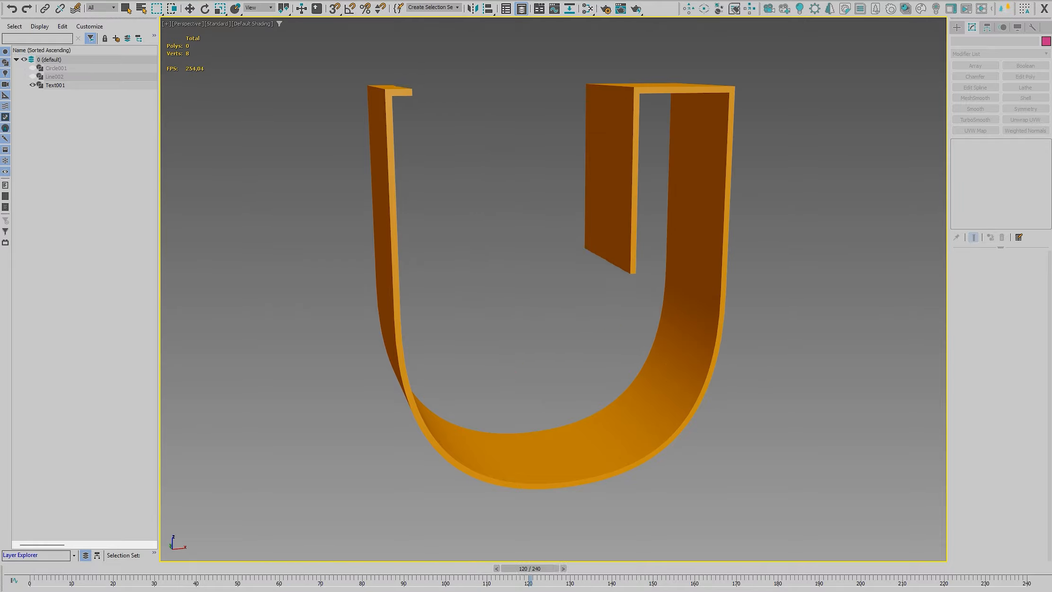
key("slash")
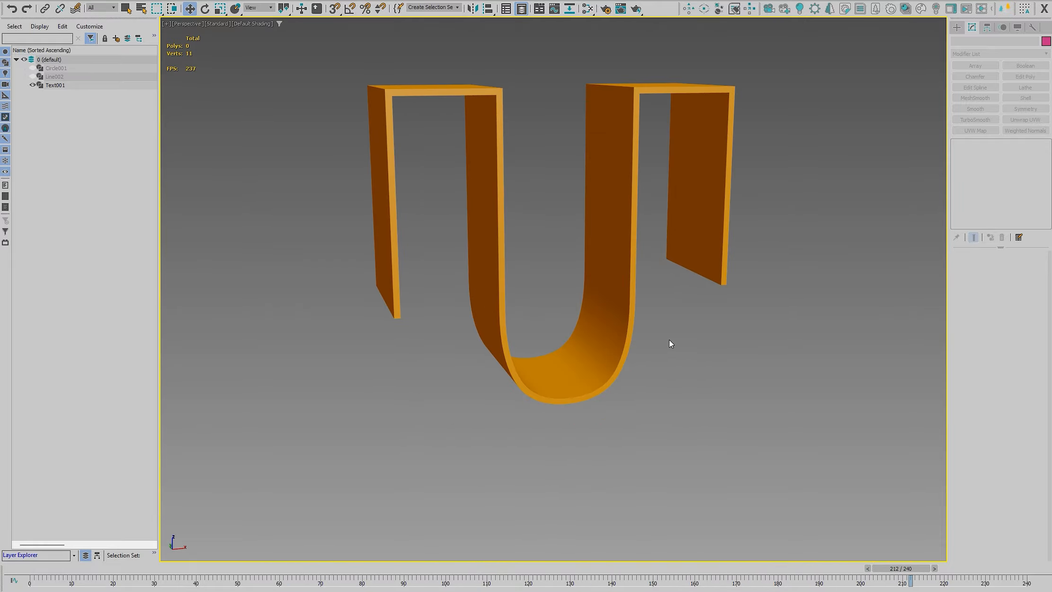
left_click_drag(519, 570, 353, 569)
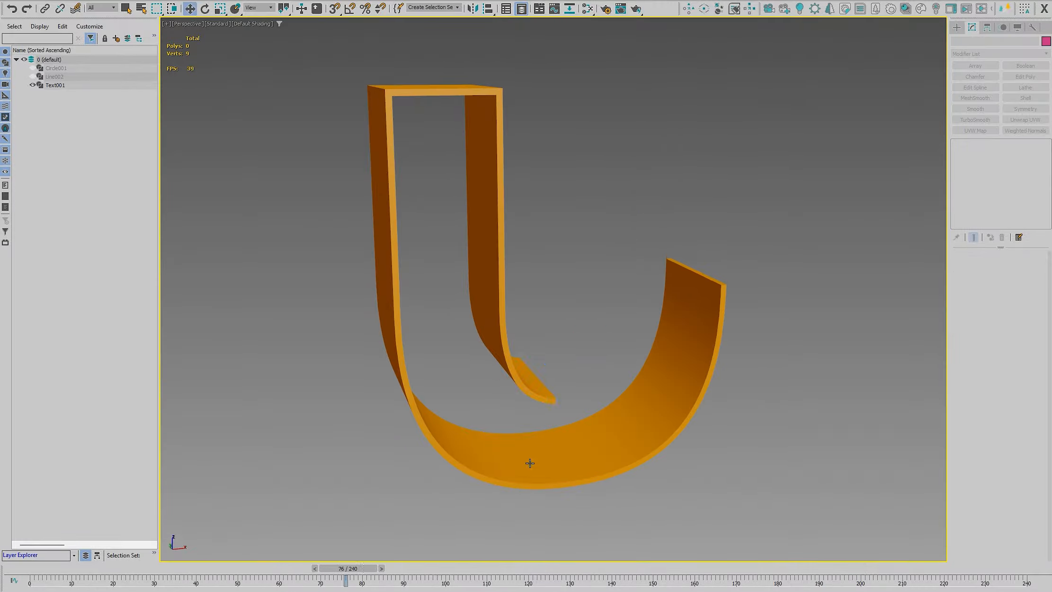
Select the text's base Text level and disable both the ms Spline Trim and Renderable Spline modifiers
left_click(529, 463)
left_click(976, 160)
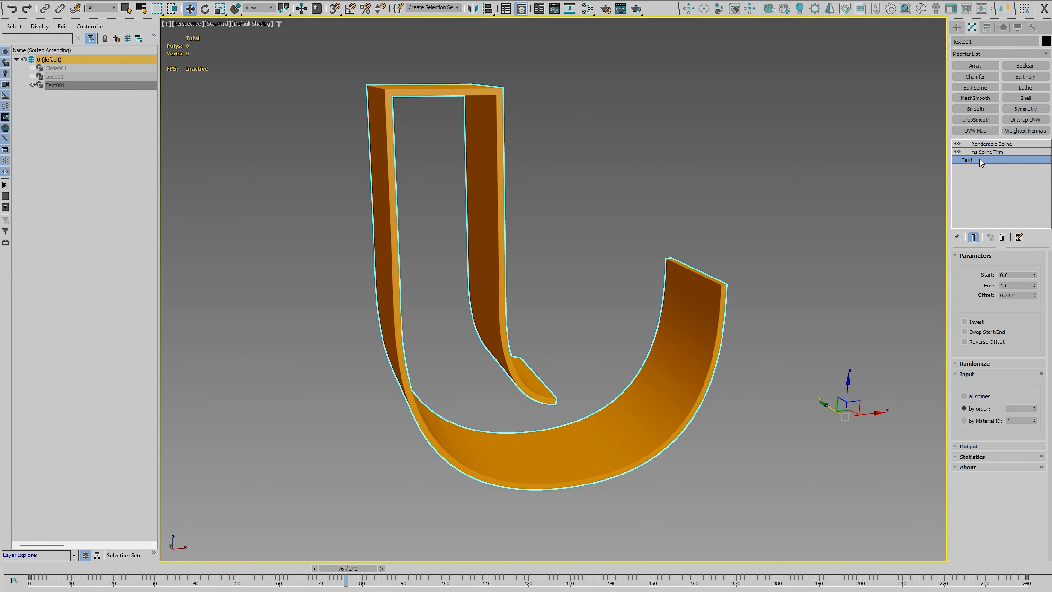
left_click(958, 152)
left_click(958, 144)
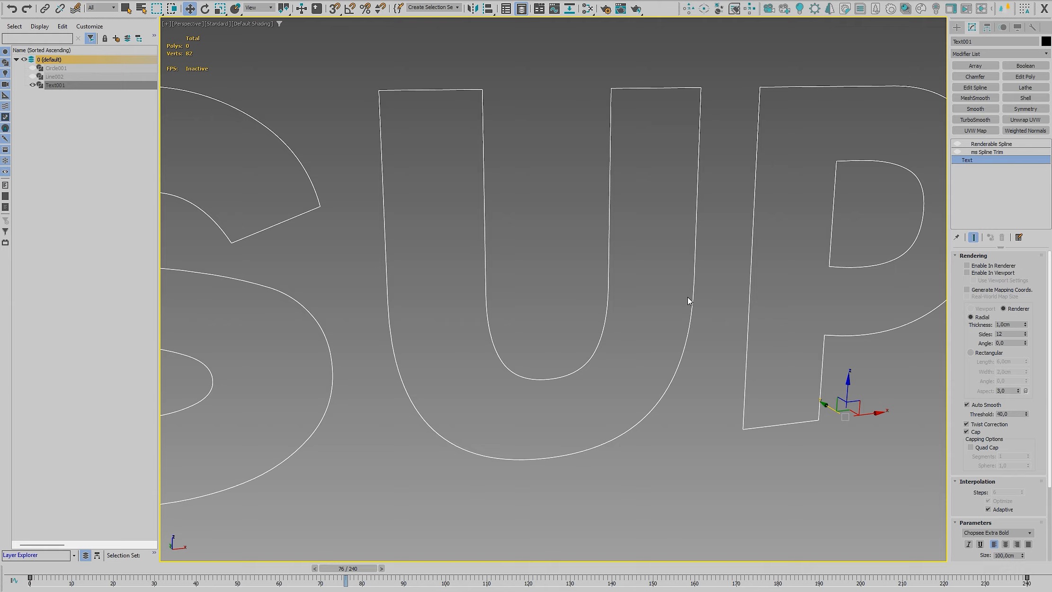
Add an Edit Spline modifier above the base Text and select vertices on the letter U to inspect their distribution
left_click(975, 88)
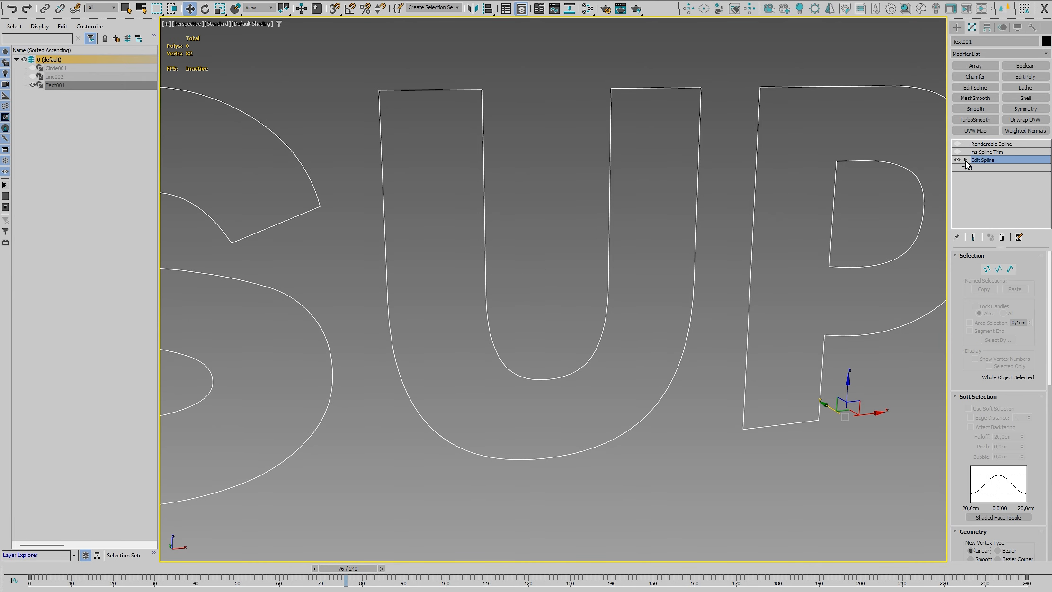
left_click(966, 160)
left_click(984, 168)
left_click_drag(359, 54, 704, 510)
left_click(718, 83)
left_click_drag(635, 69, 586, 112)
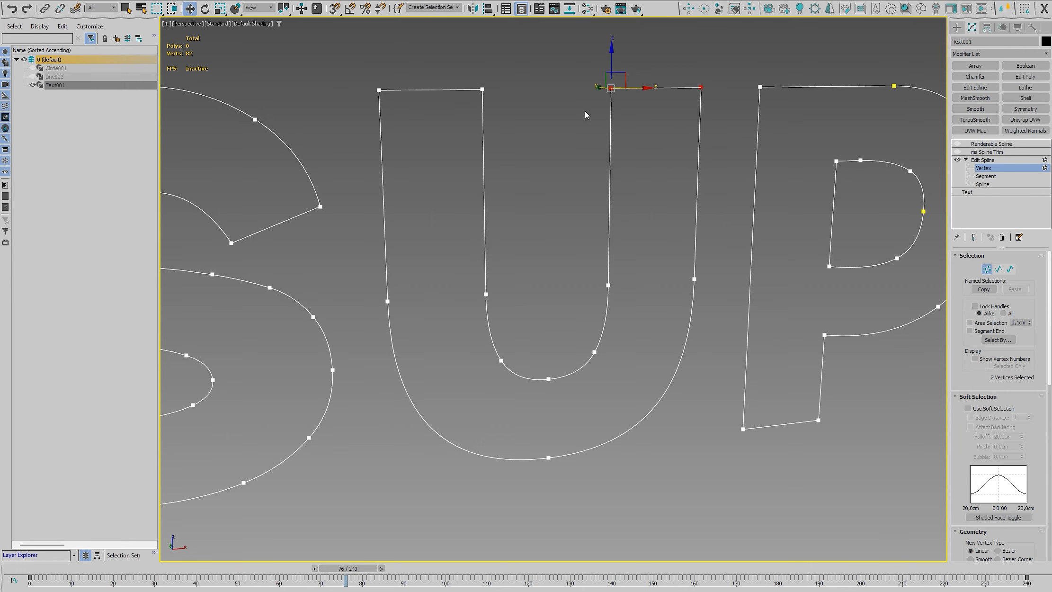
left_click(712, 86)
left_click_drag(637, 70, 579, 117)
Inspect the knots along the U's outer stem, leave vertex editing and remove the Edit Spline modifier
left_click(711, 91)
mouse_move(718, 66)
left_mouse_down()
mouse_move(582, 273)
mouse_move(580, 318)
mouse_move(710, 59)
left_mouse_up()
left_click(718, 259)
left_click_drag(719, 260, 681, 261)
left_click(718, 298)
left_click(728, 237)
left_click(987, 169)
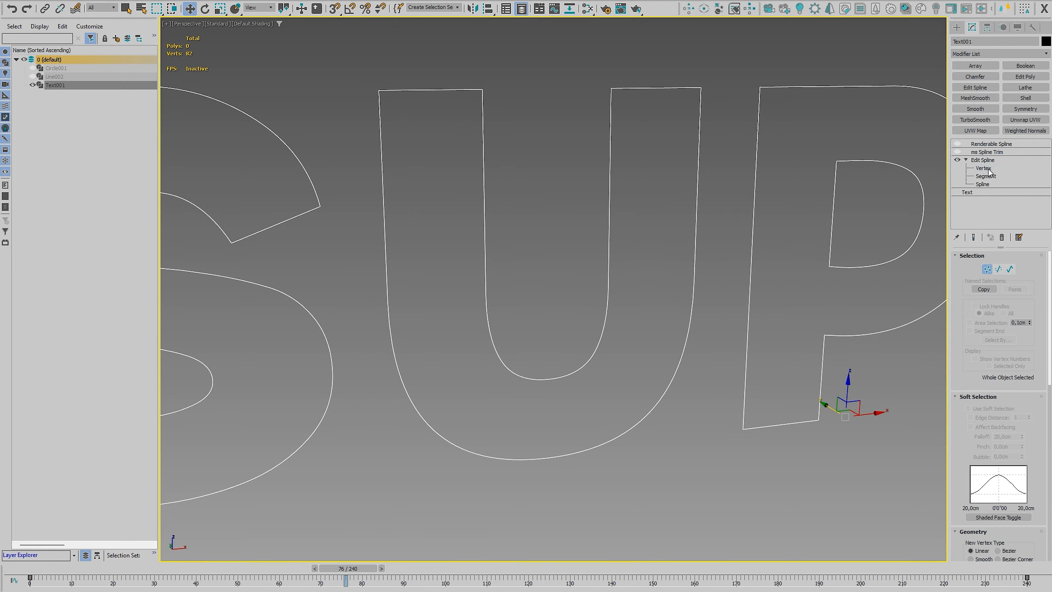
left_click(1002, 237)
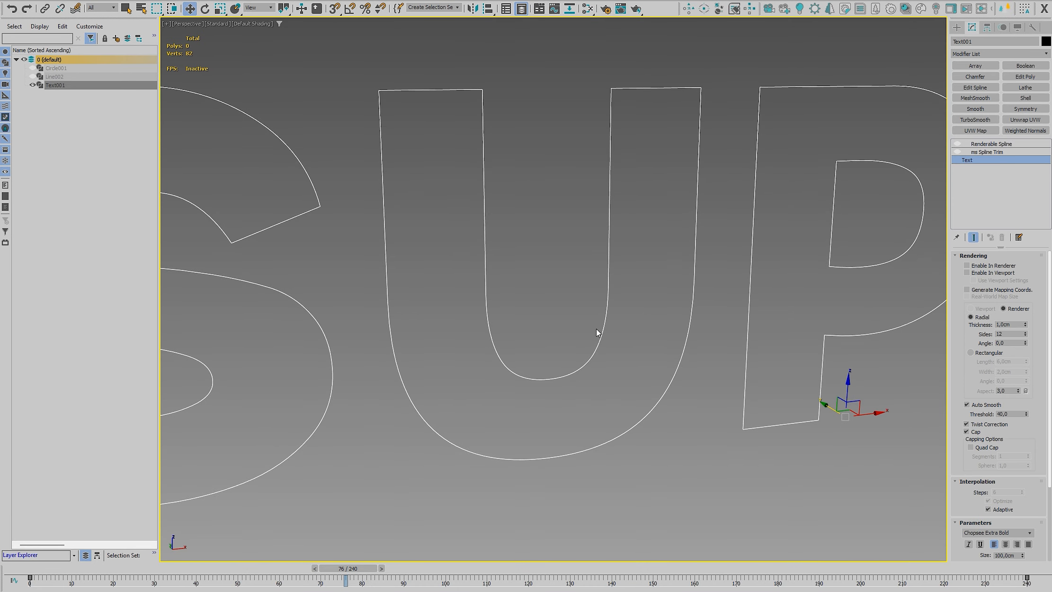
Add a Normalize Spline modifier above the base Text and normalize by Insert with a value of 1
left_click(1001, 53)
type("nor")
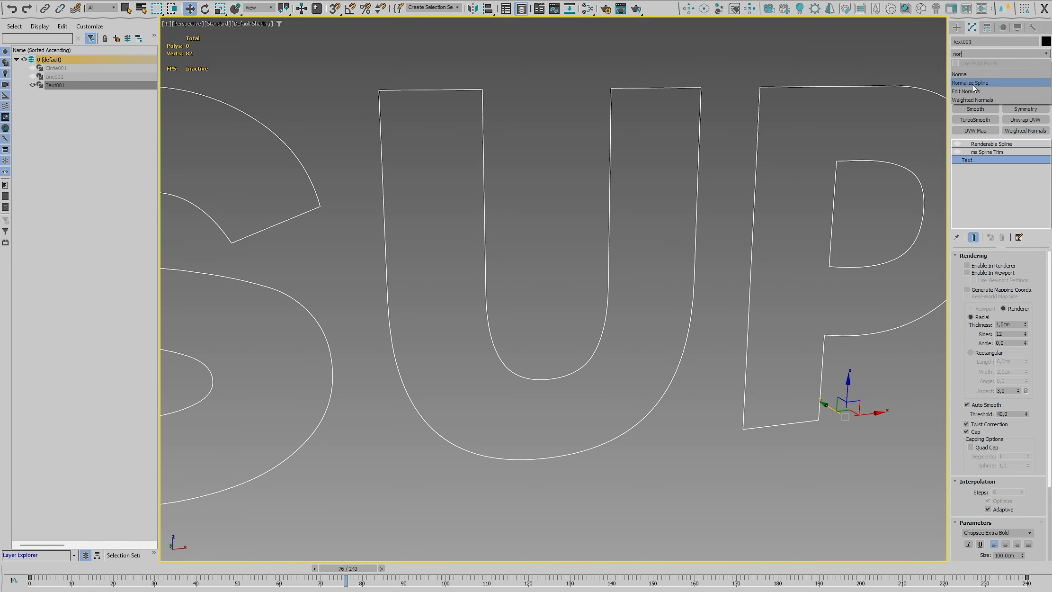
left_click(973, 84)
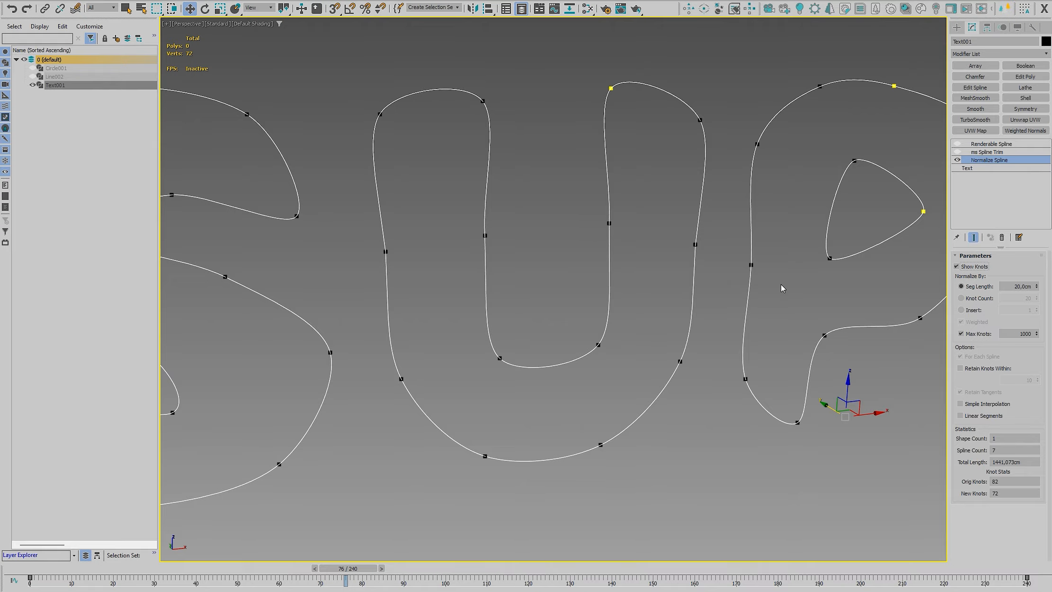
left_click(961, 310)
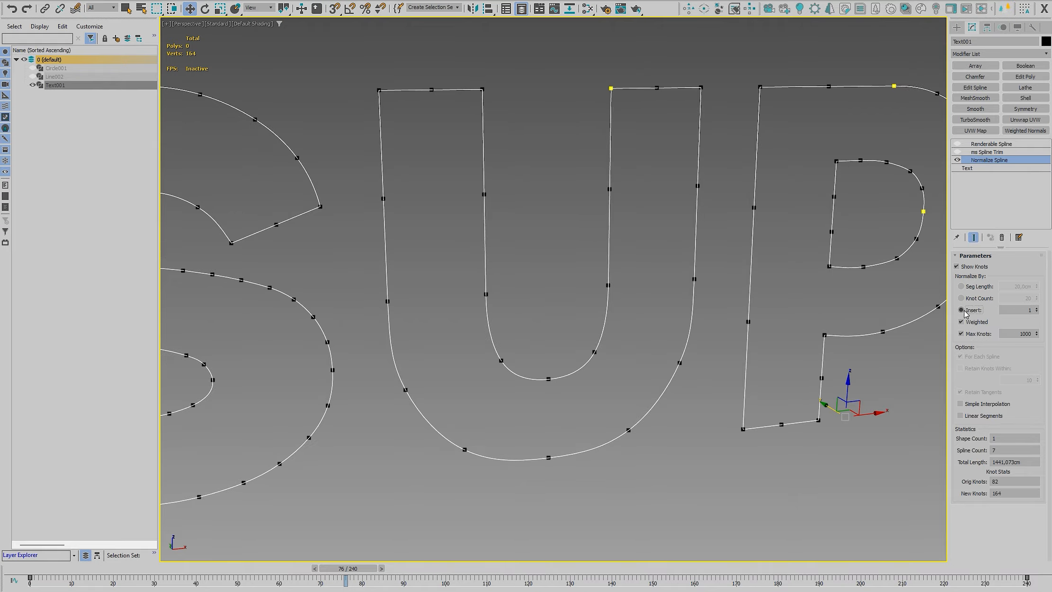
left_click(1036, 308)
Re-enable ms Spline Trim, deselect the text and play the animation to watch the U's knots
left_click(986, 153)
left_click(957, 152)
left_click(763, 461)
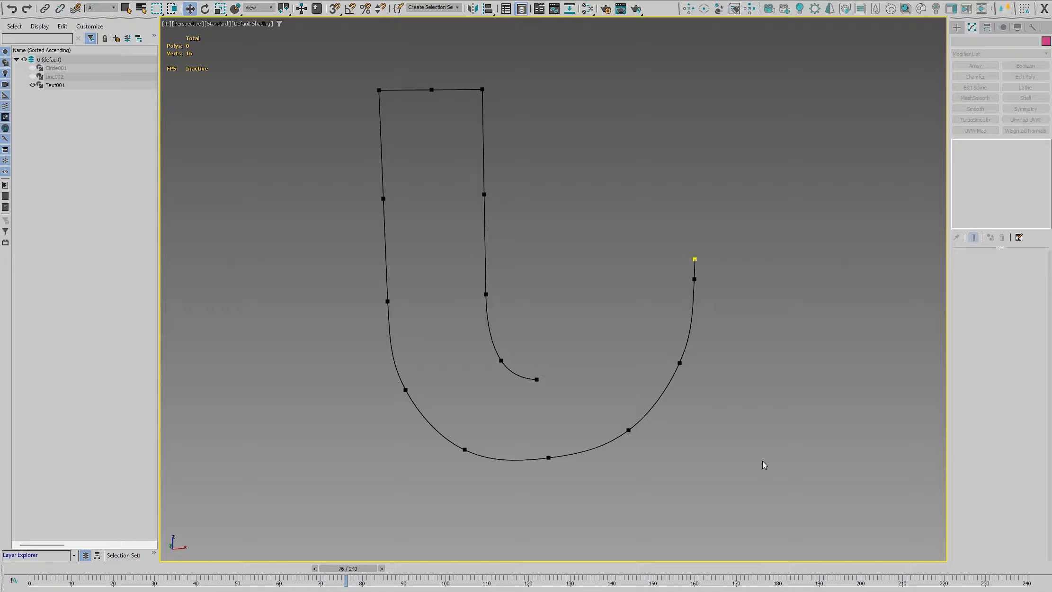
key("slash")
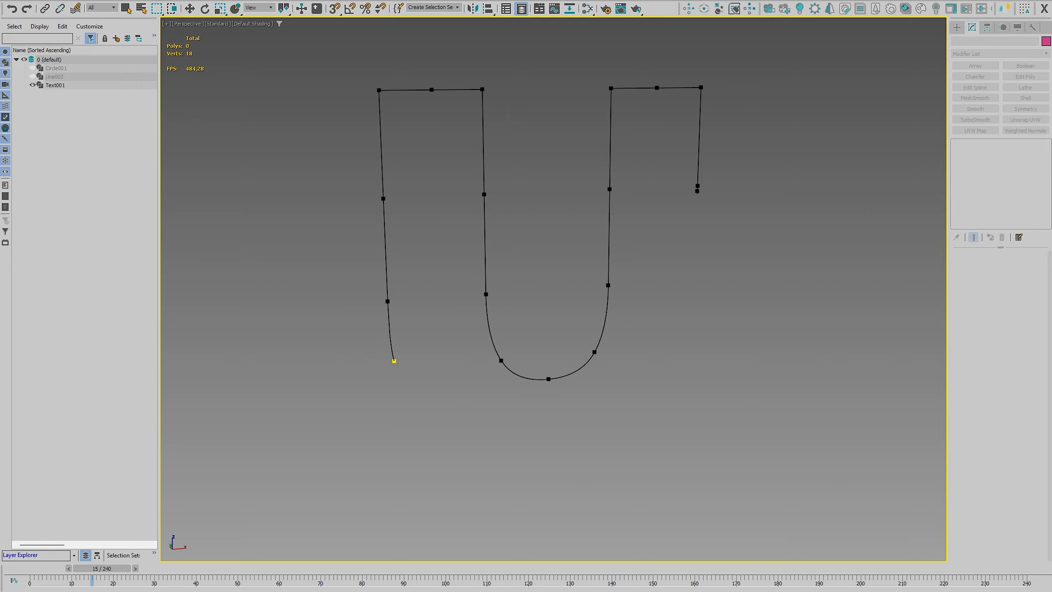
Stop the playback, scrub the trimmed outline of the U to frame 54 and select the text
key("w")
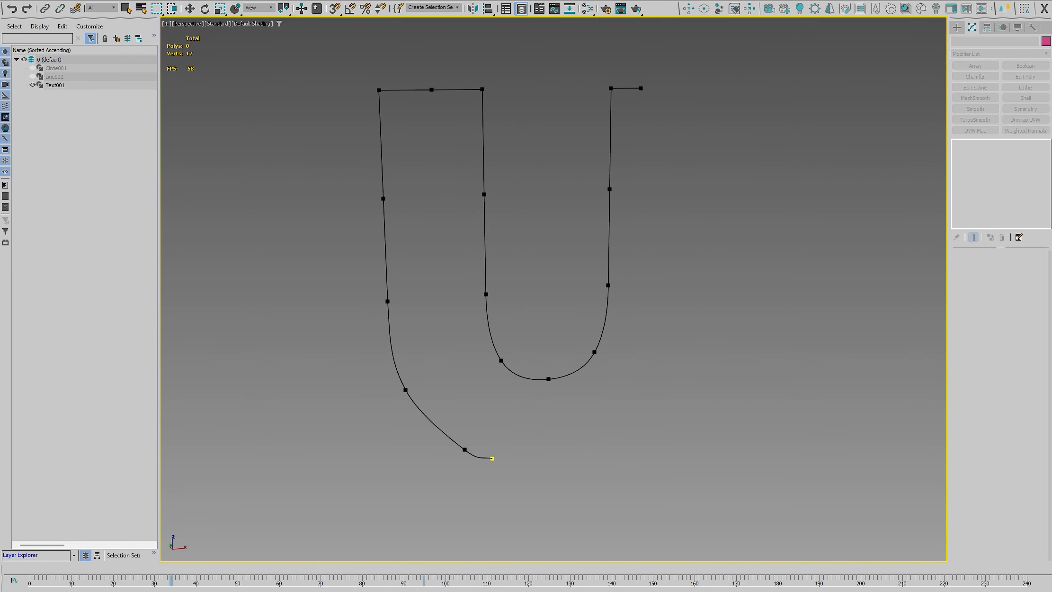
key("slash")
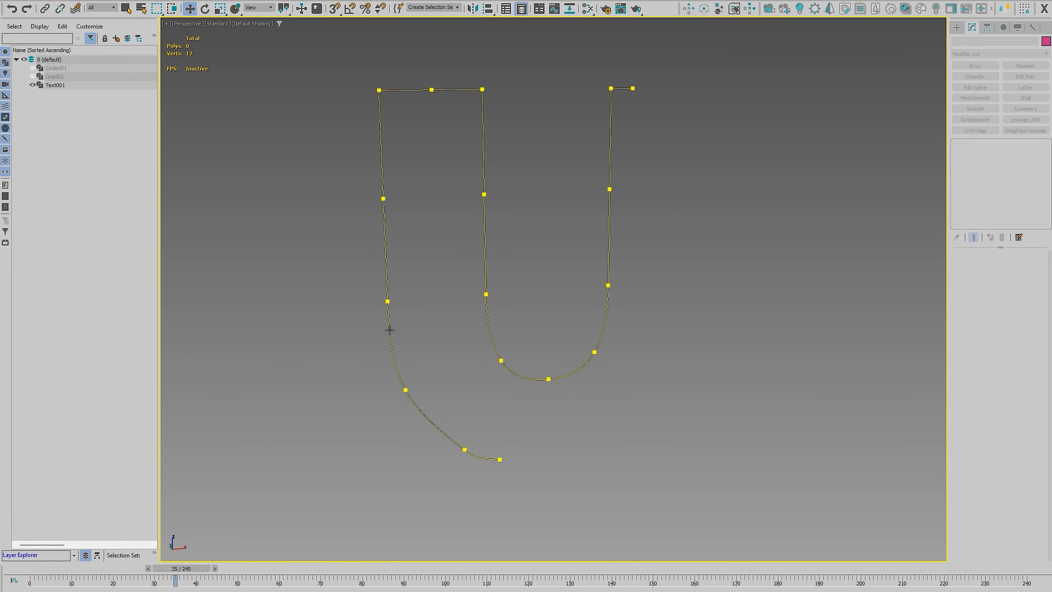
left_click_drag(192, 568, 257, 568)
left_click(463, 450)
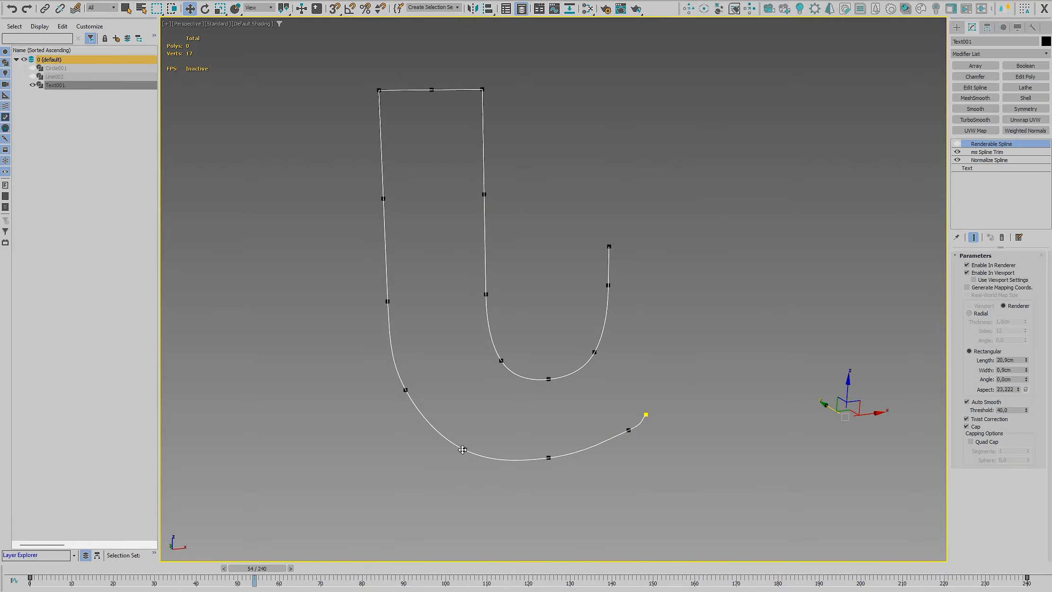
Disable ms Spline Trim, add an Edit Spline modifier above Normalize Spline and select all vertices of the U
left_click(957, 152)
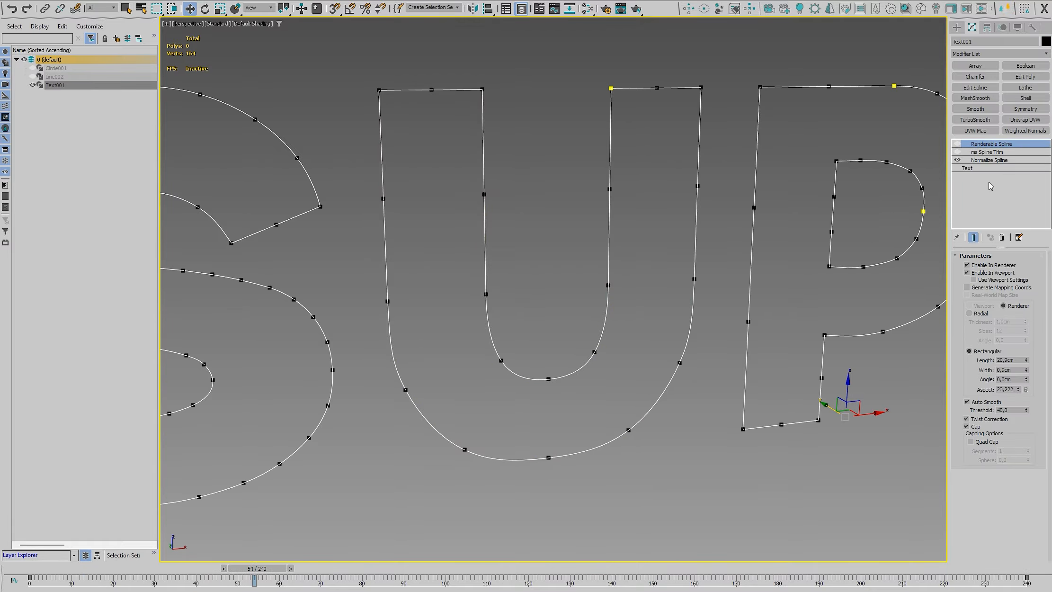
left_click(988, 161)
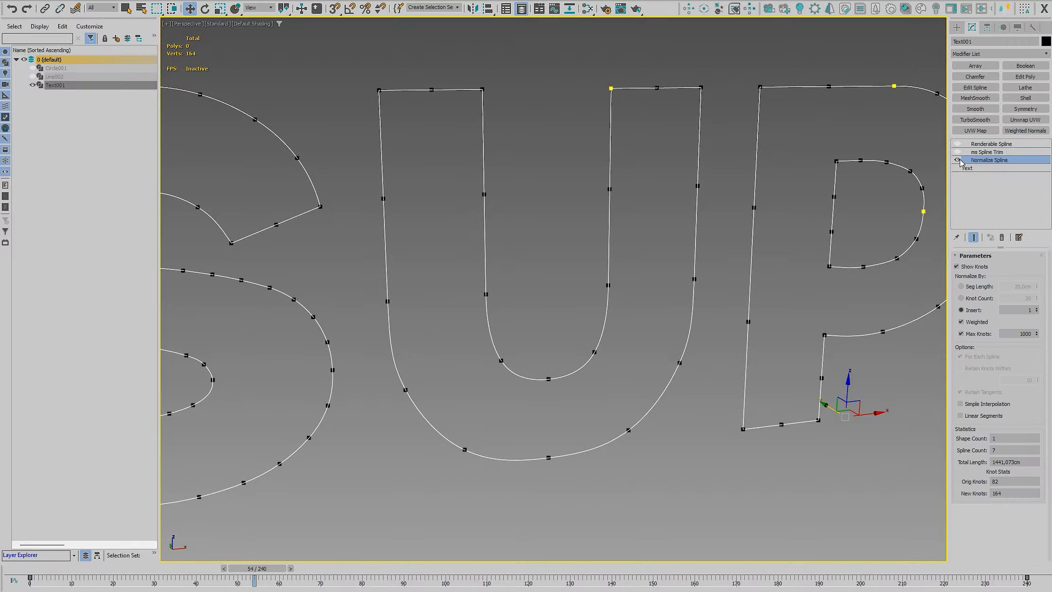
left_click(972, 87)
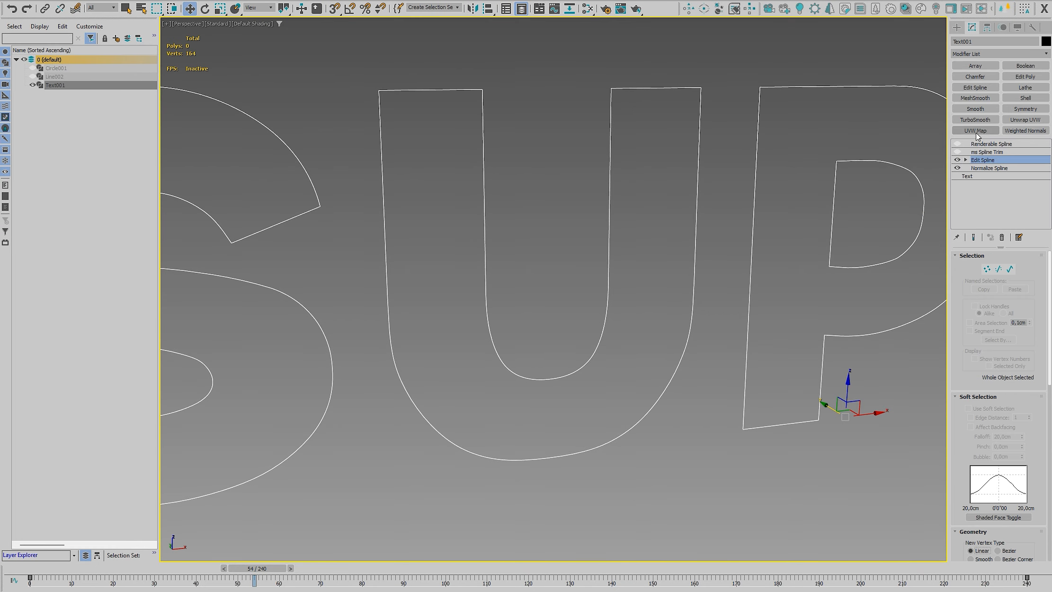
left_click(982, 169)
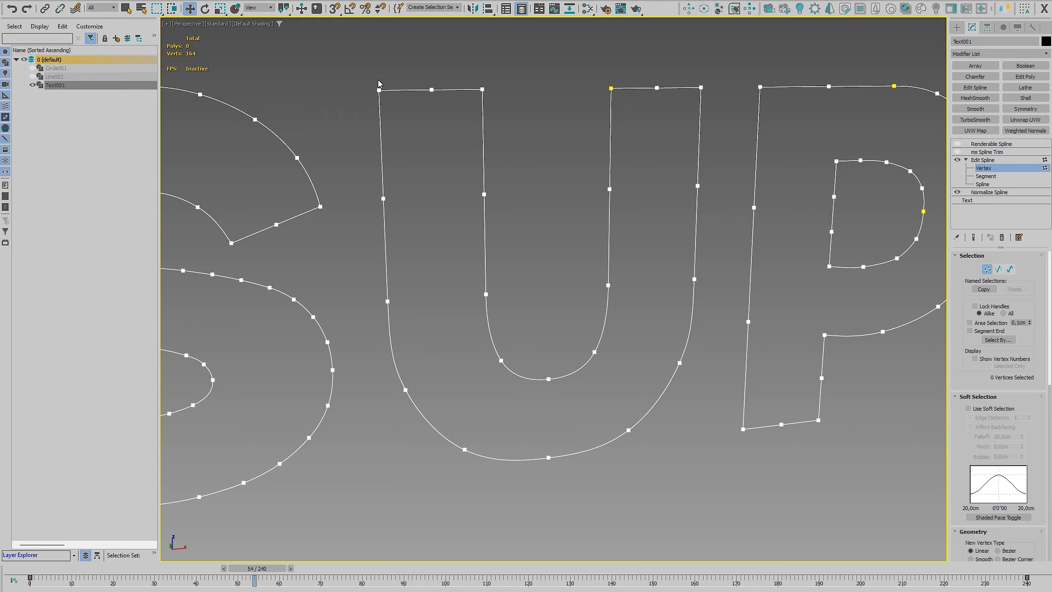
left_click_drag(731, 441, 715, 478)
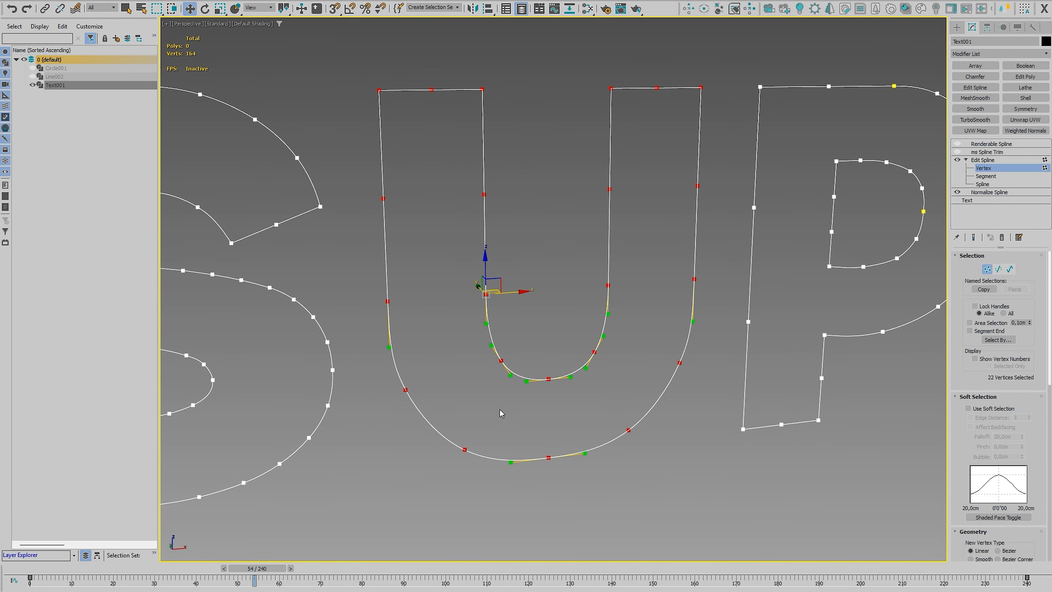
Check the vertex types of individual knots on the U's inner and outer stems, and leave vertex editing
left_click(485, 294)
right_click(483, 293)
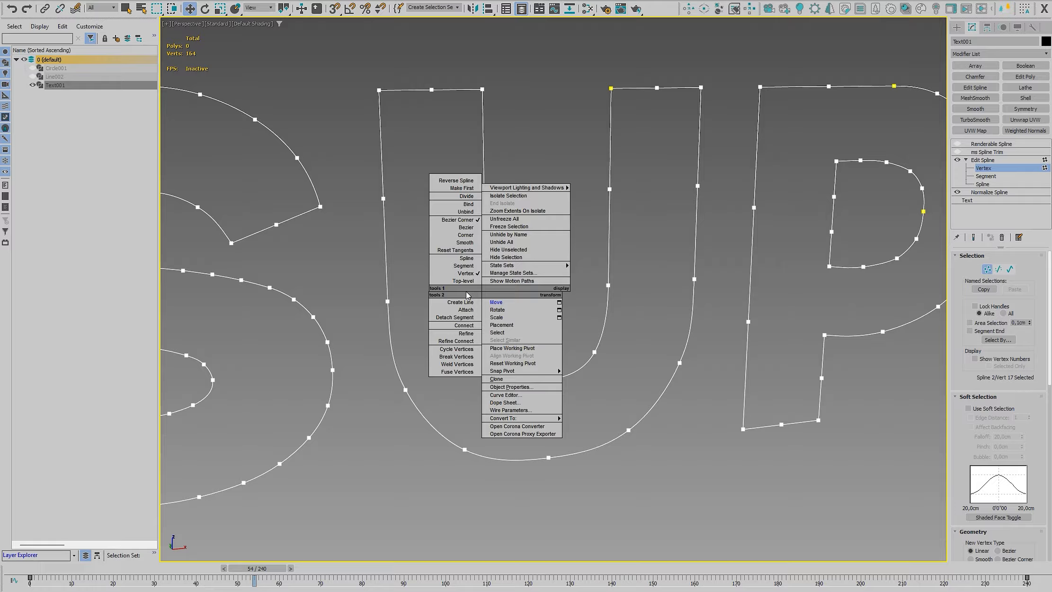
left_click(470, 224)
left_click(483, 89)
right_click(477, 90)
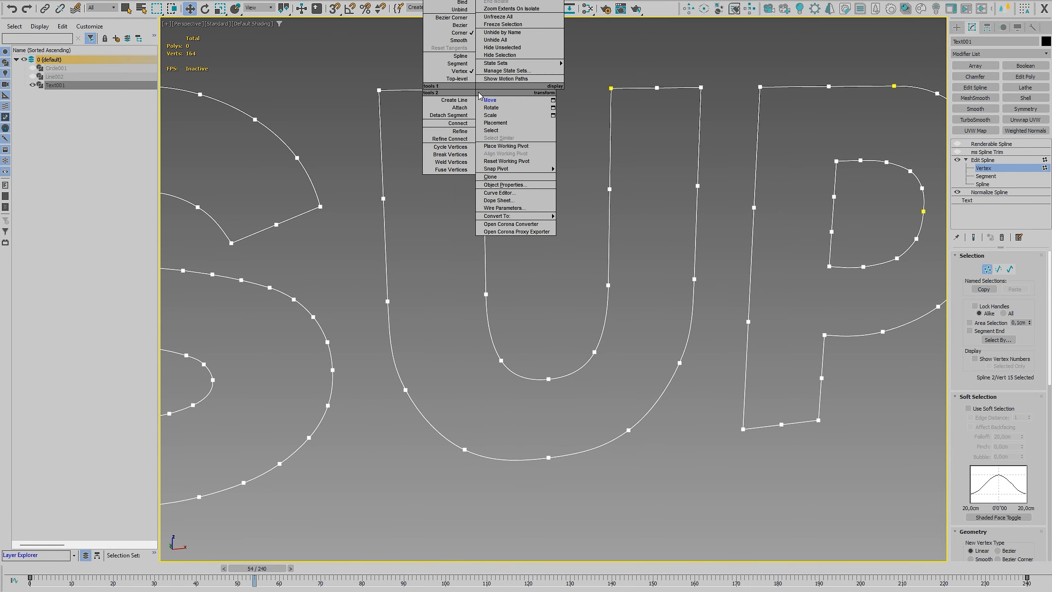
left_click_drag(371, 179, 406, 220)
right_click(383, 199)
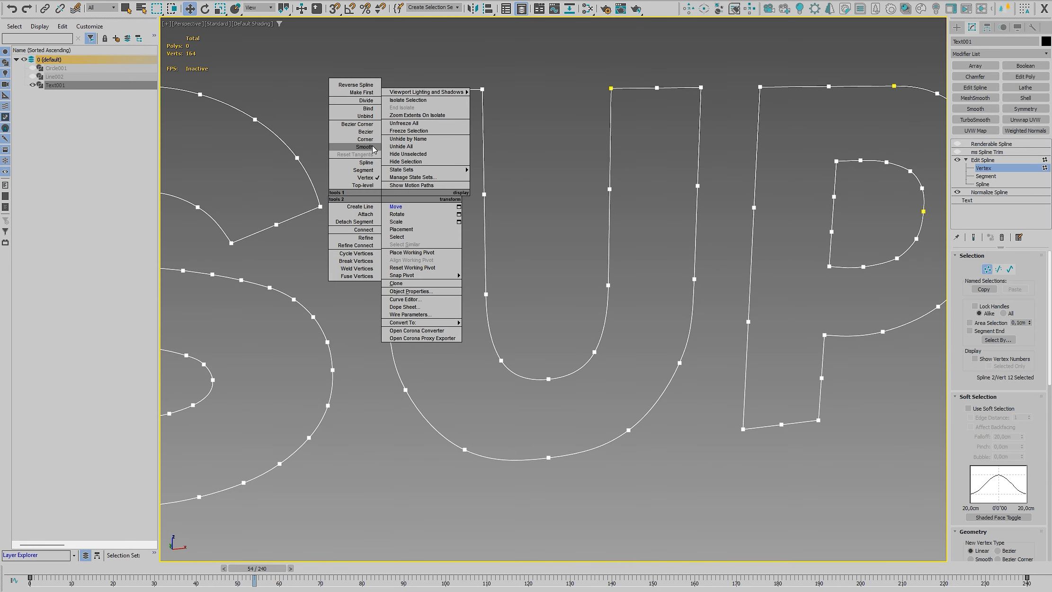
left_click(995, 168)
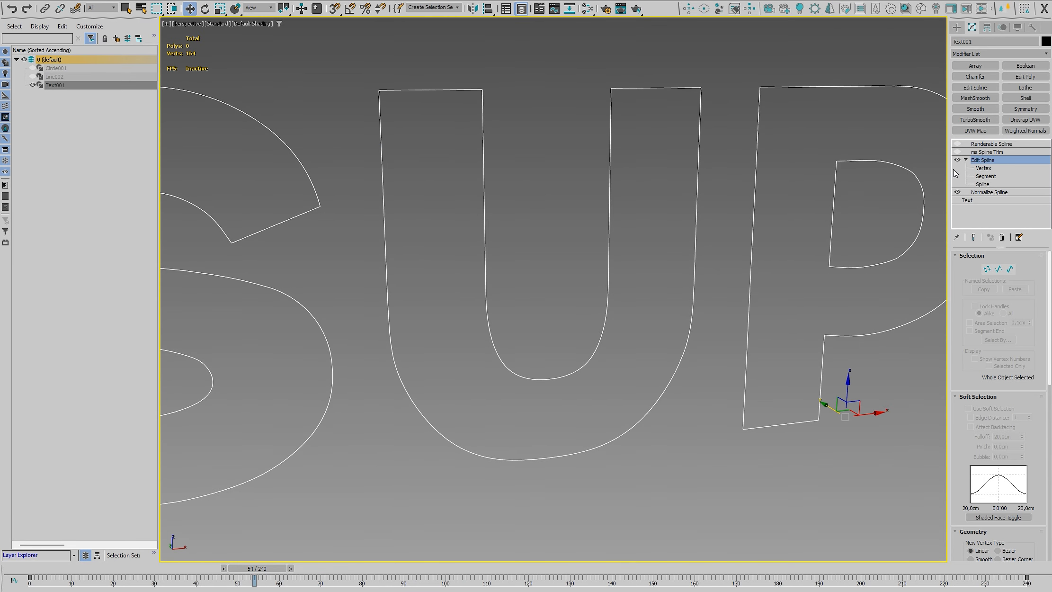
Select all vertices of the whole SUPER text and convert them to Bezier Corner
scroll(690, 284, "down", 4)
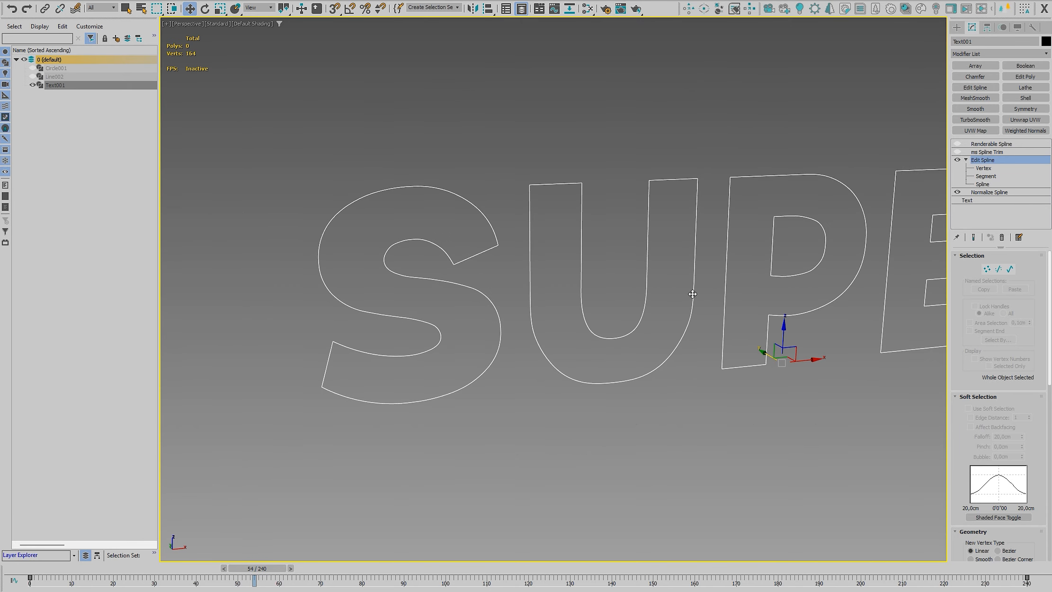
middle_click_drag(755, 311, 719, 328)
scroll(543, 331, "up", 3)
scroll(543, 331, "down", 3)
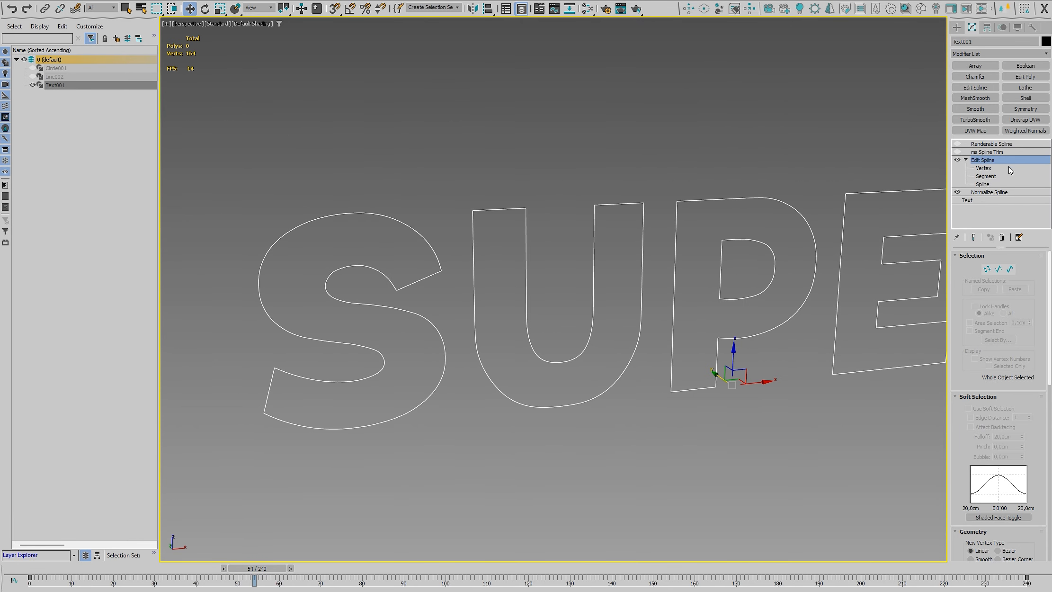
left_click(984, 168)
scroll(591, 235, "down", 4)
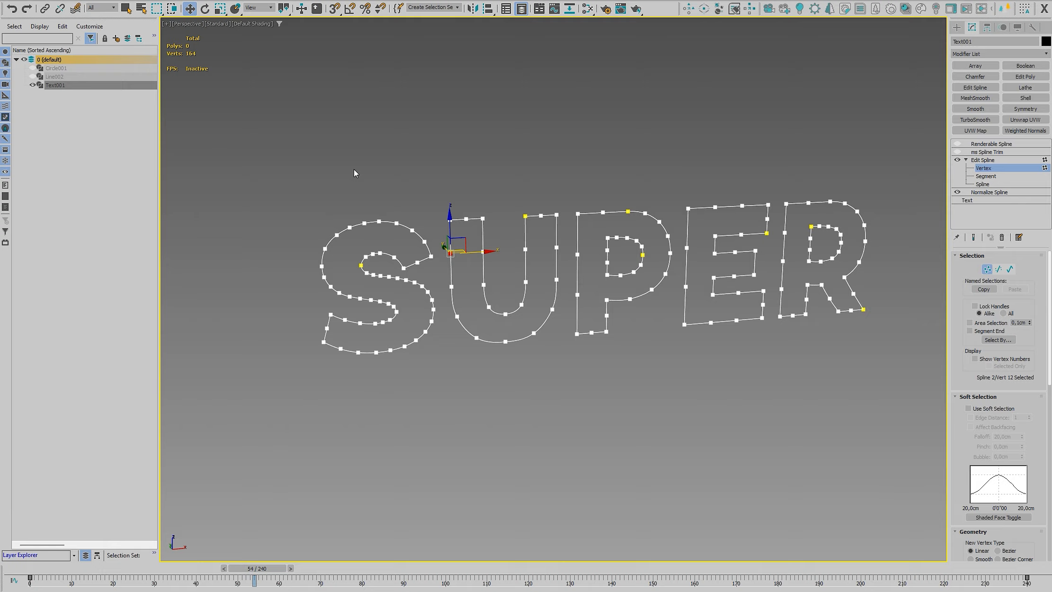
left_click_drag(892, 414, 891, 414)
scroll(478, 273, "up", 6)
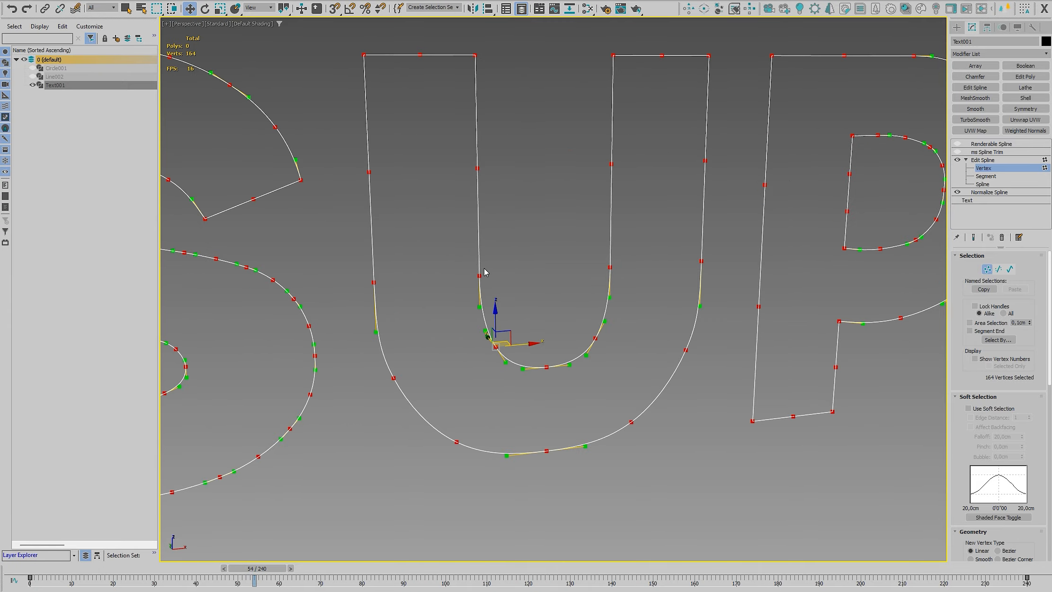
right_click(478, 273)
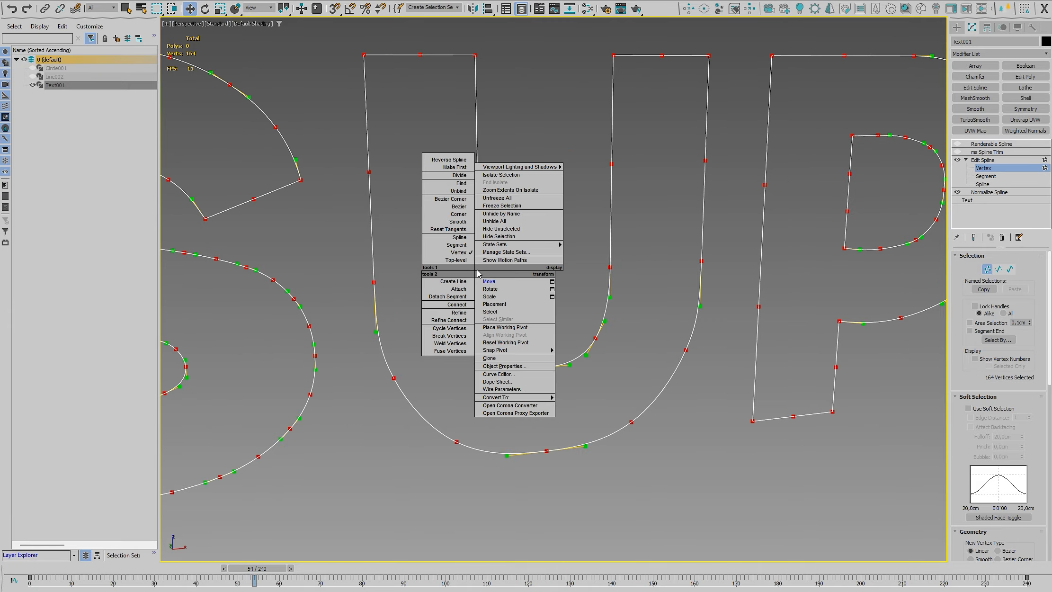
left_click(445, 201)
Inspect the converted vertices' handles on the letters and remove the Edit Spline modifier
scroll(548, 260, "down", 3)
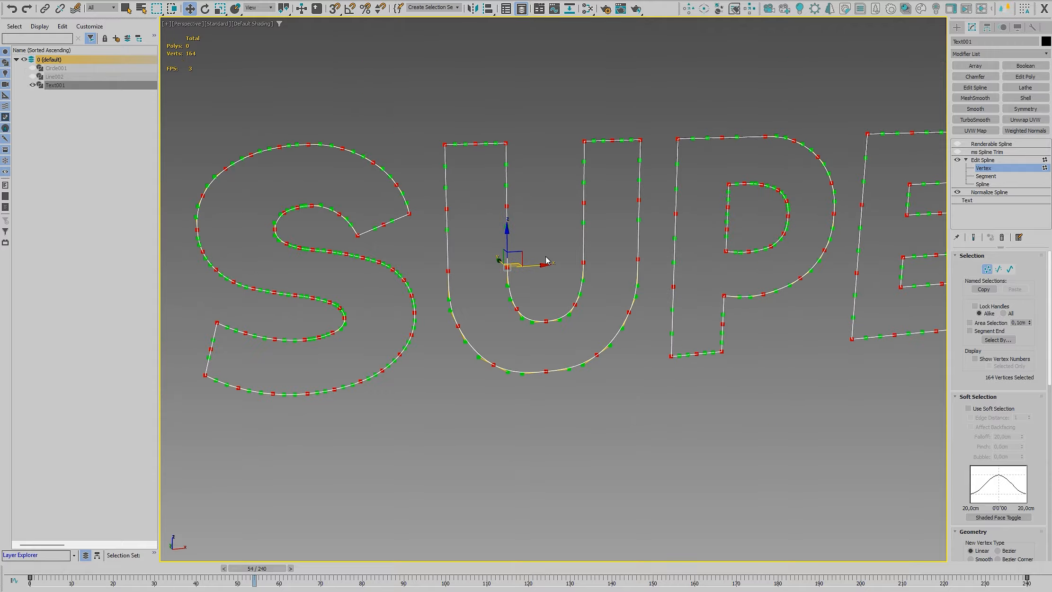
scroll(515, 273, "up", 2)
scroll(501, 275, "down", 2)
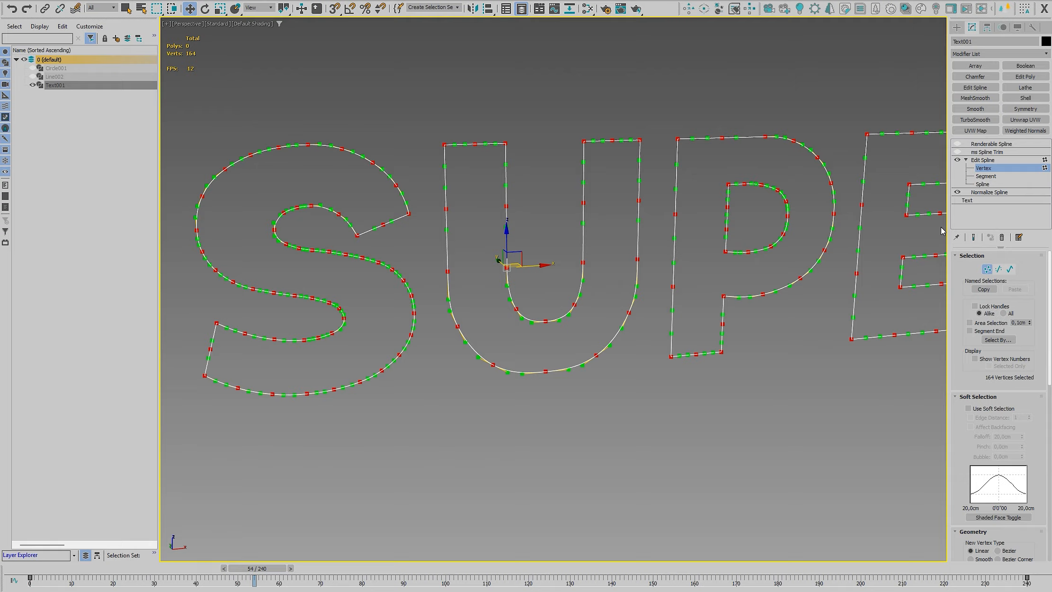
left_click(1002, 237)
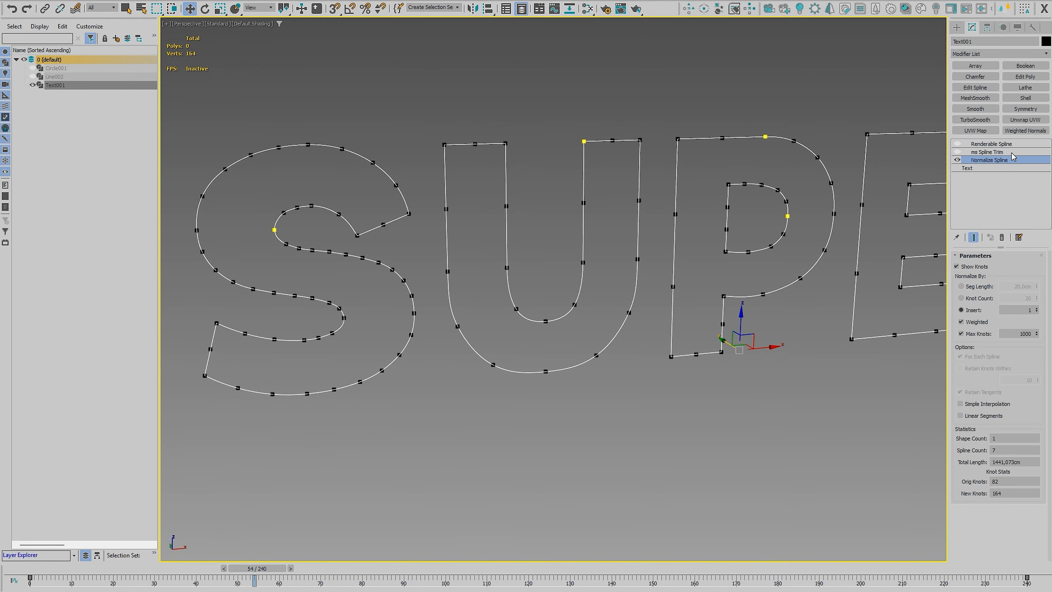
Re-enable ms Spline Trim, scrub to frame 48 and turn on Force Bezier-Corners in its output options
left_click(994, 152)
left_click(957, 152)
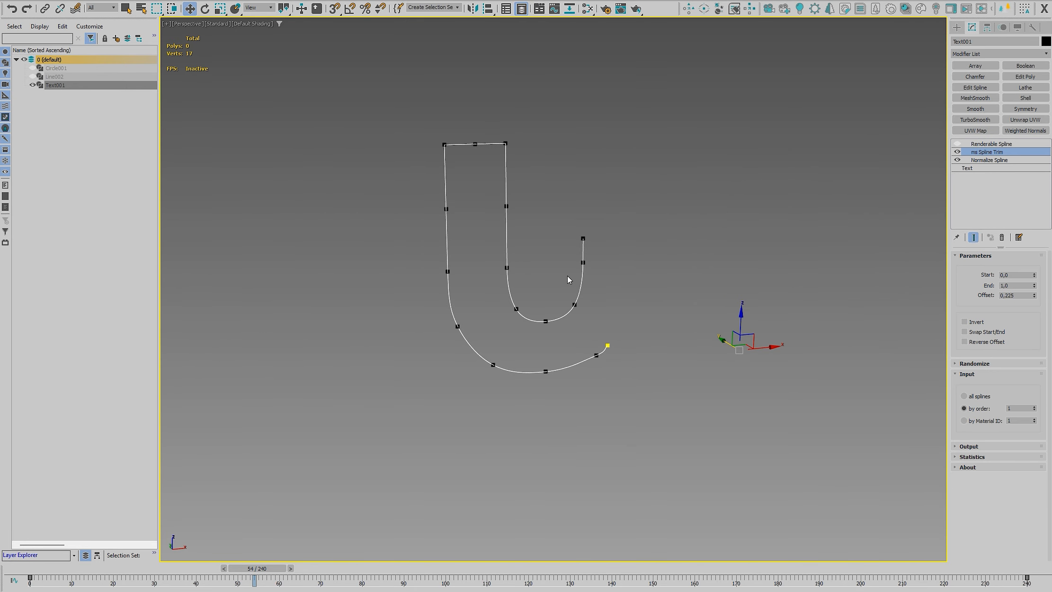
left_click(974, 375)
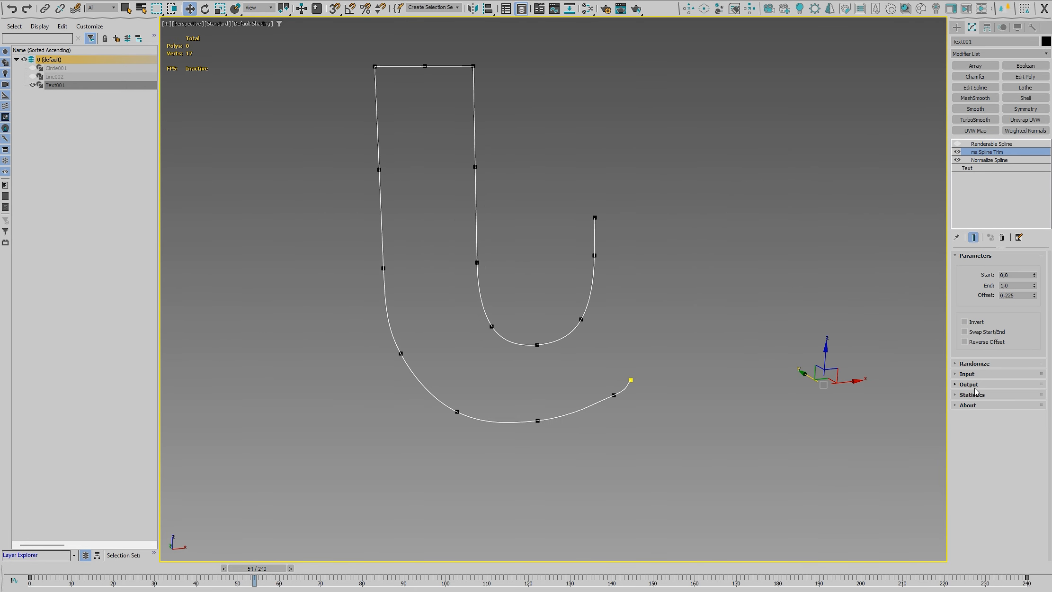
left_click(977, 385)
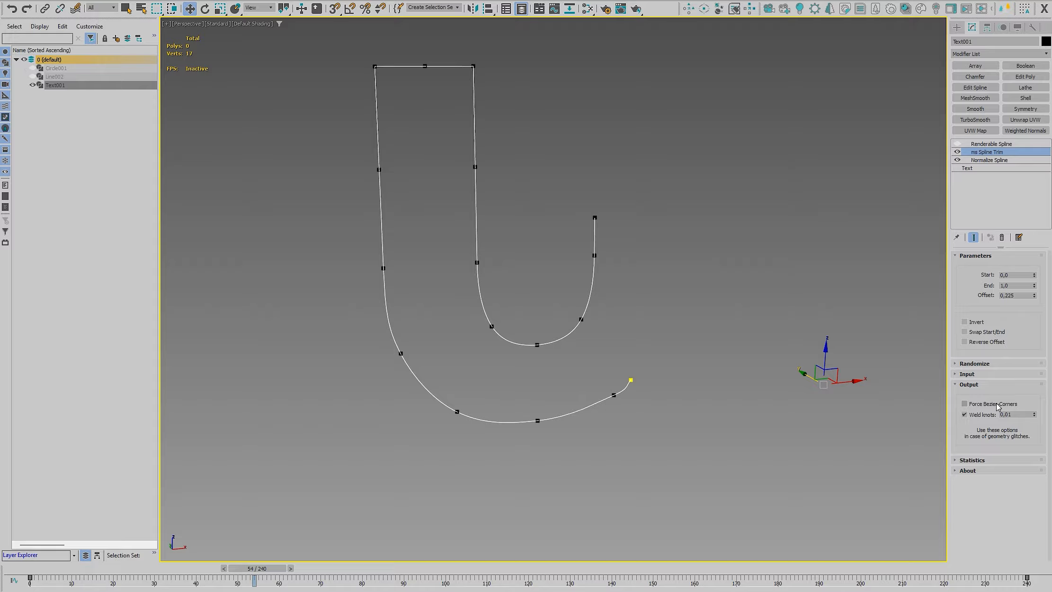
left_click_drag(275, 567, 235, 568)
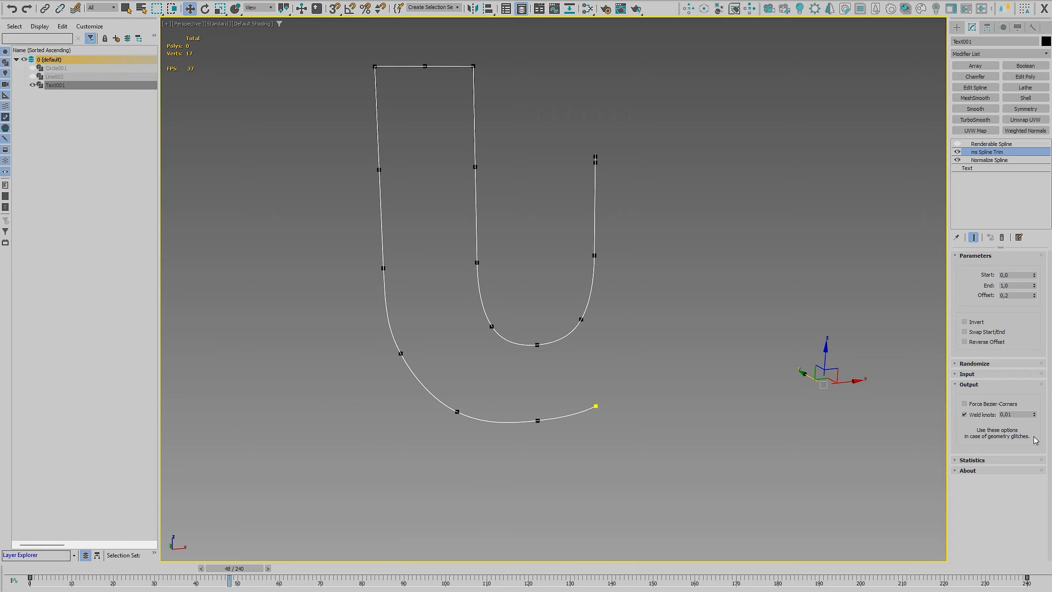
key("w")
Return to frame 0, deselect the text and play the animation to check the U, stopping at frame 92
left_click_drag(242, 569, 47, 574)
left_click(766, 551)
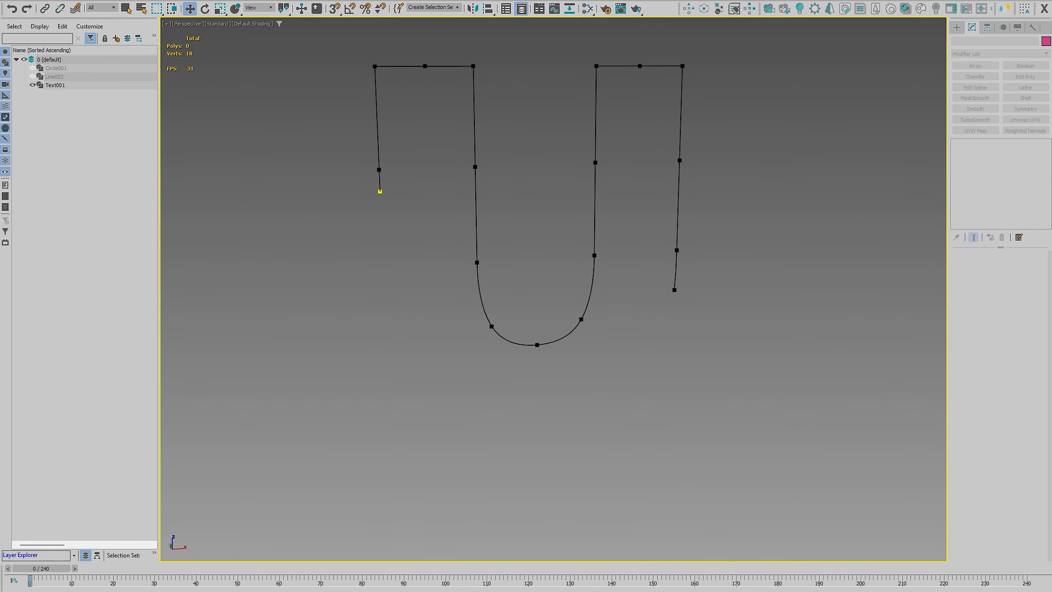
key("slash")
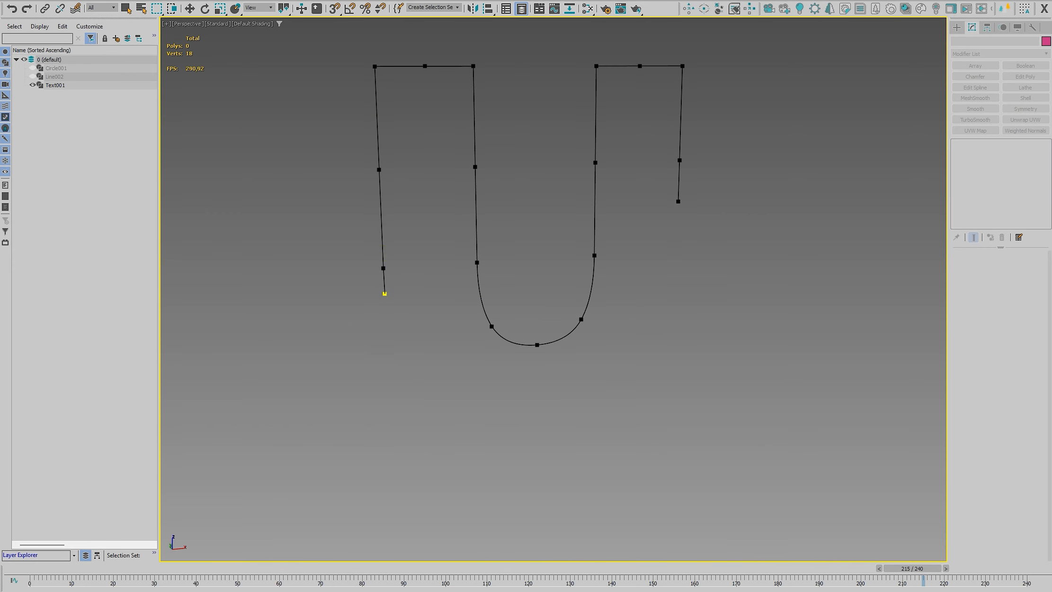
key("slash")
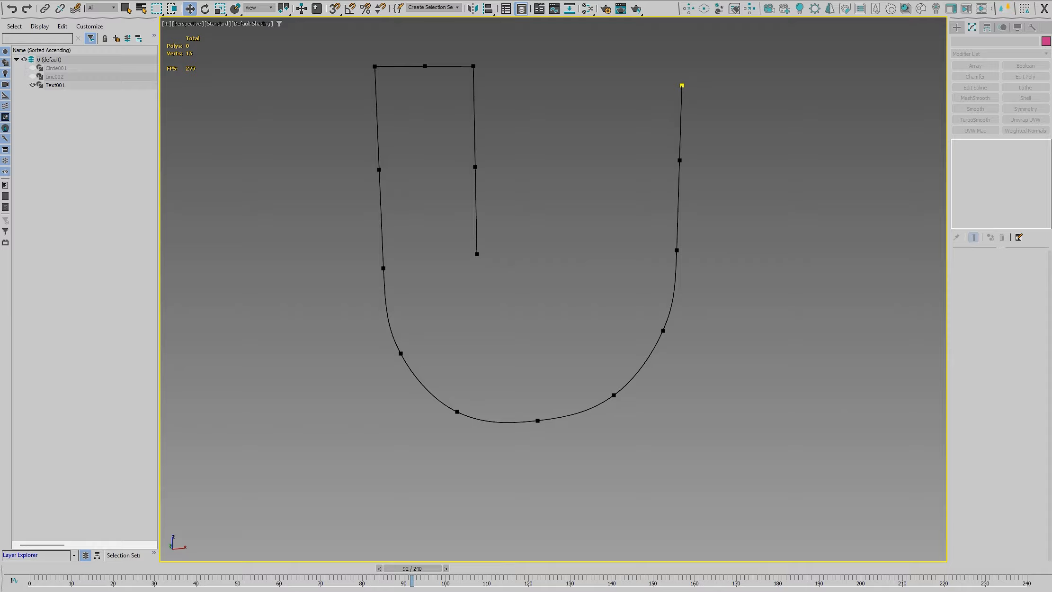
Select the text, set Normalize Spline's Insert value to 2 and enable the Renderable Spline modifier
left_click(579, 414)
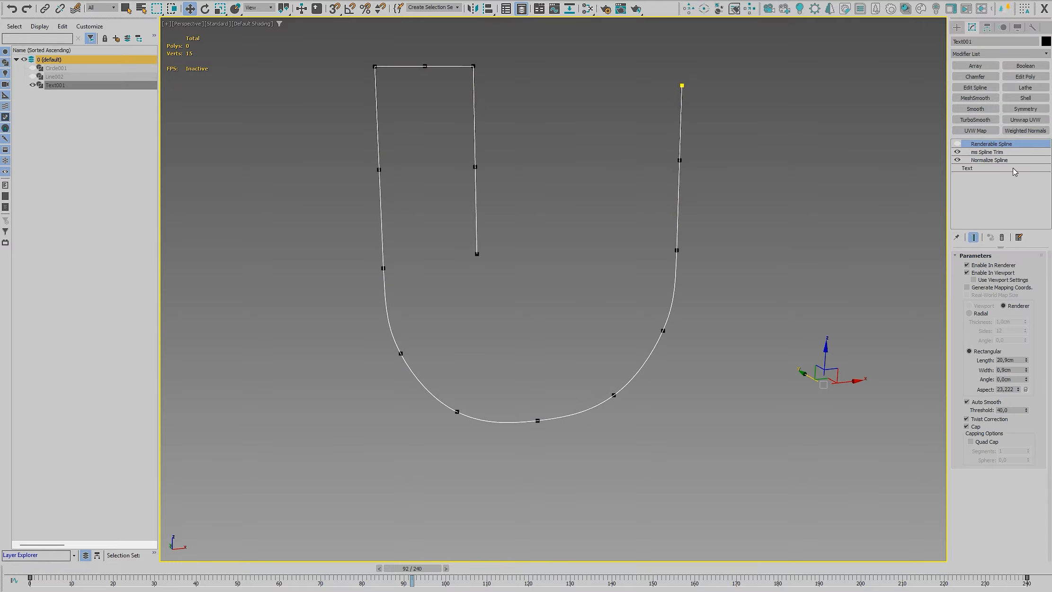
left_click(997, 160)
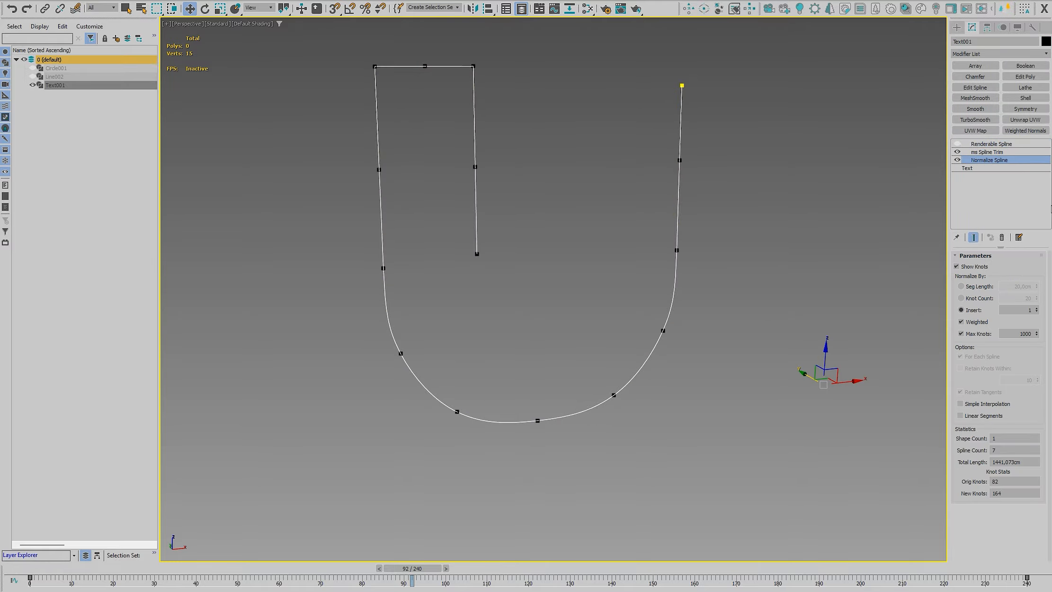
left_click(1037, 308)
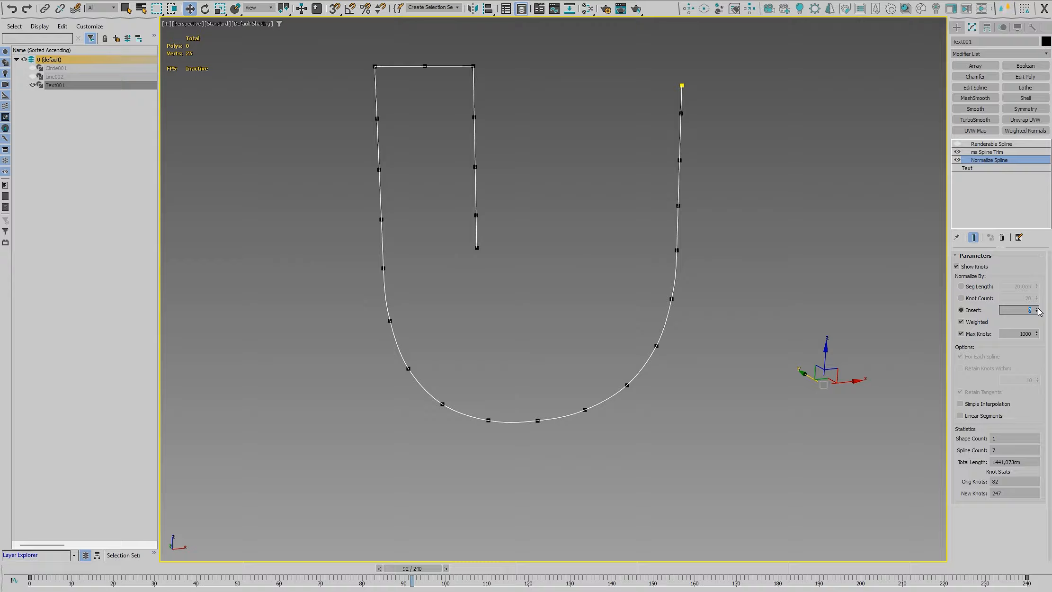
left_click(985, 152)
left_click(957, 143)
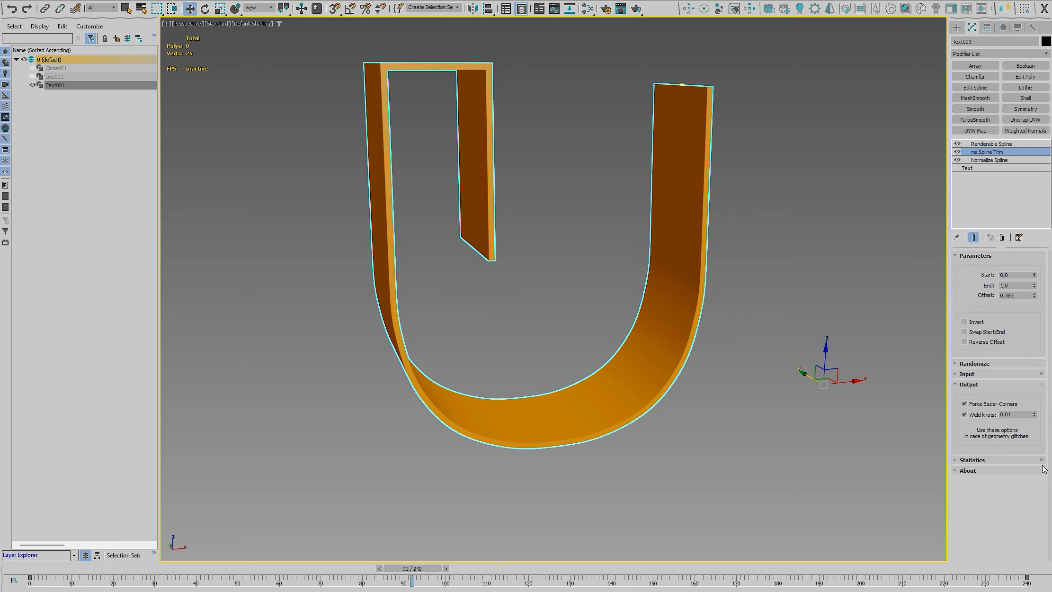
Set ms Spline Trim's input to all splines, bring the whole word into view and deselect the text
left_click(978, 386)
left_click(978, 395)
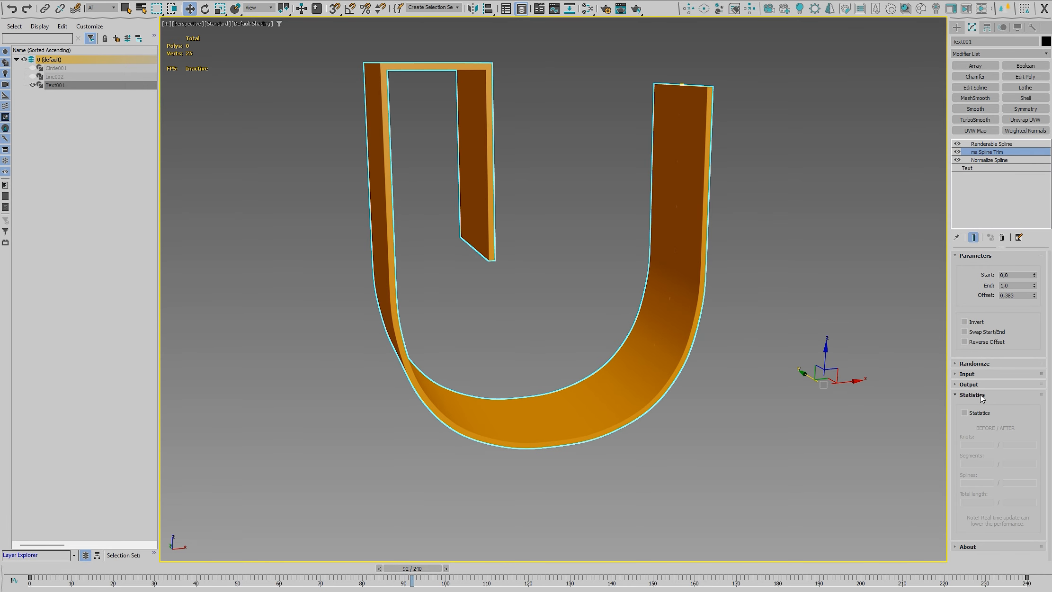
left_click(977, 395)
left_click(981, 374)
left_click(988, 397)
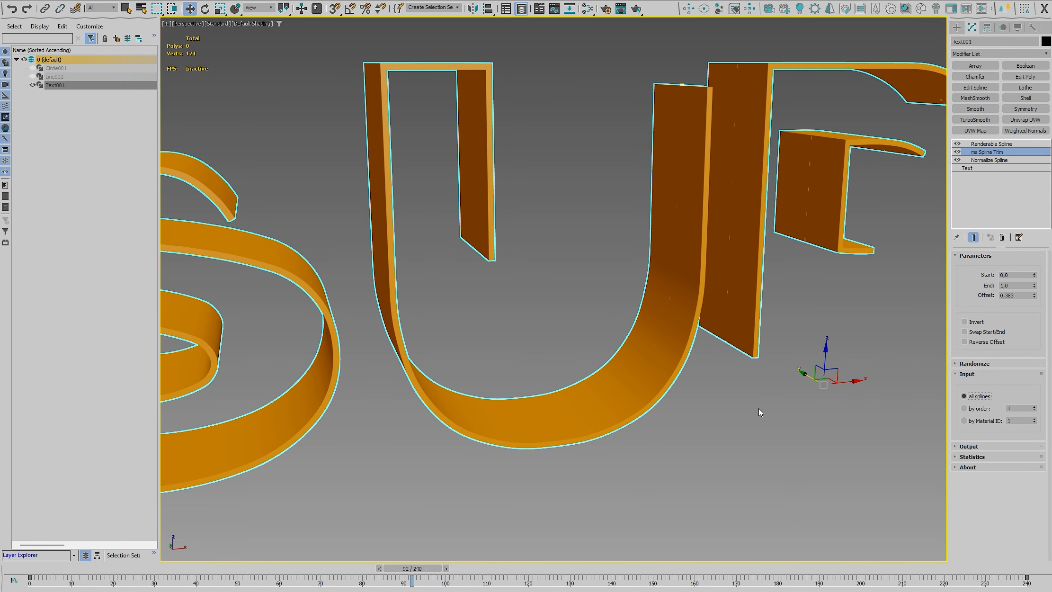
scroll(761, 406, "down", 5)
middle_click_drag(761, 406, 605, 402)
left_click(624, 403)
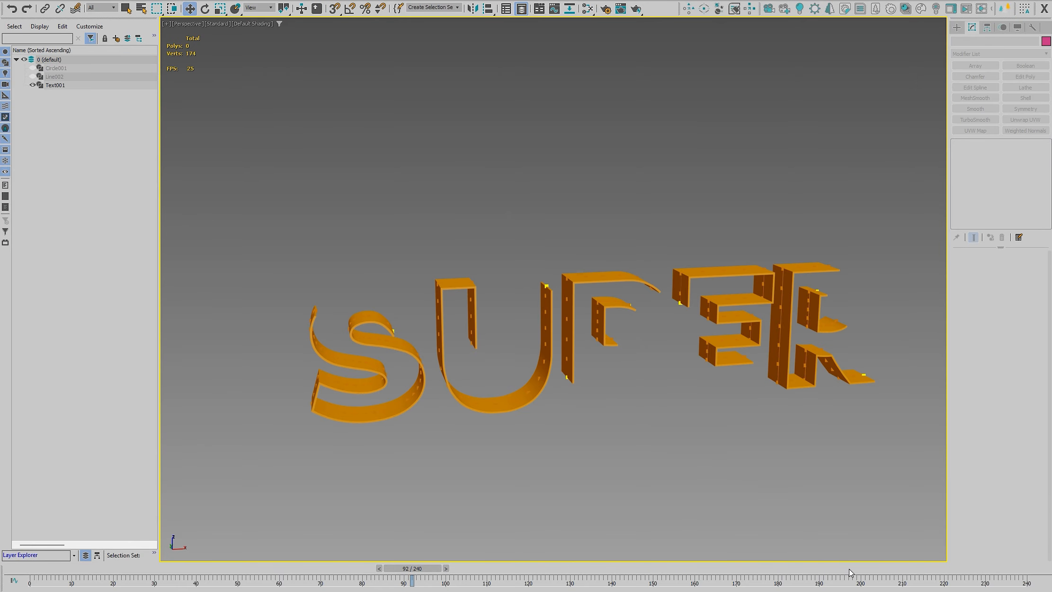